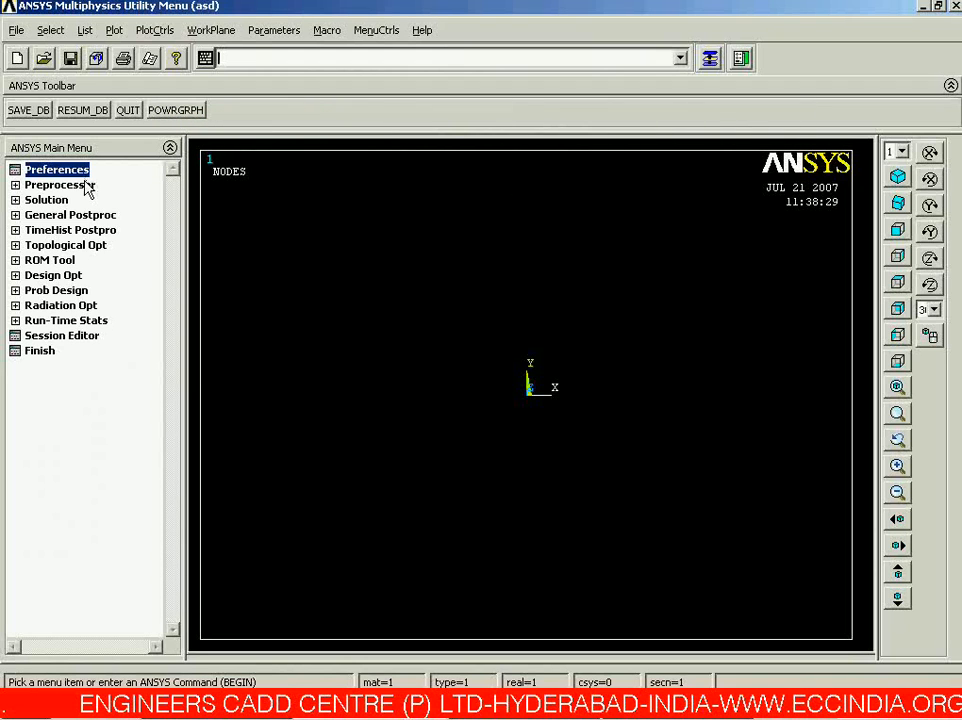
# Define element type 1 as BEAM3 from the library of structural element types.
pyautogui.click(86, 185)
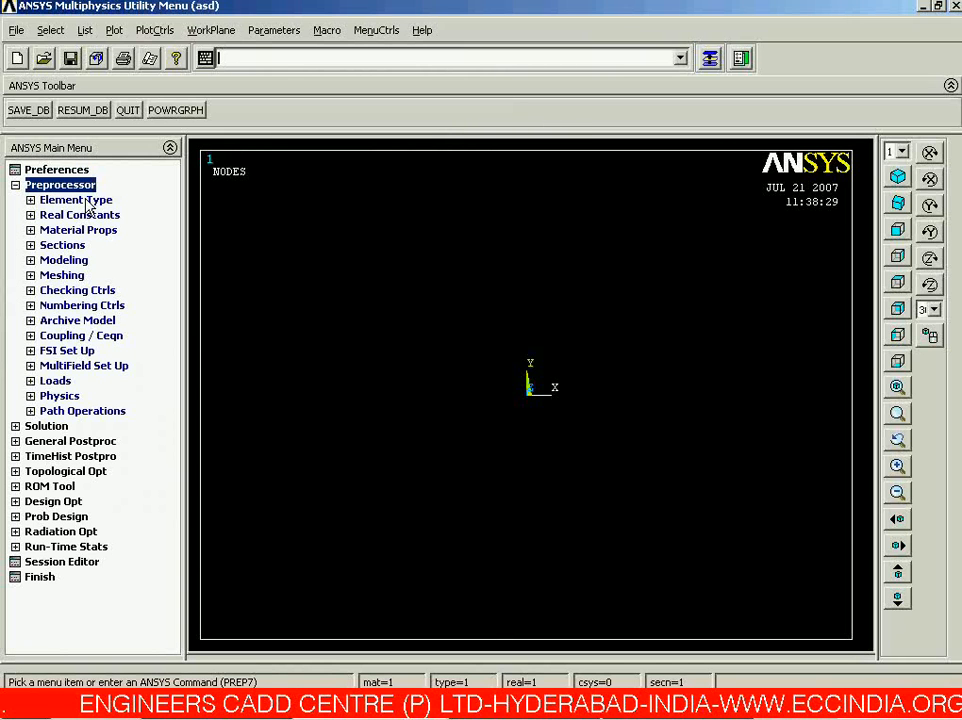
pyautogui.click(88, 201)
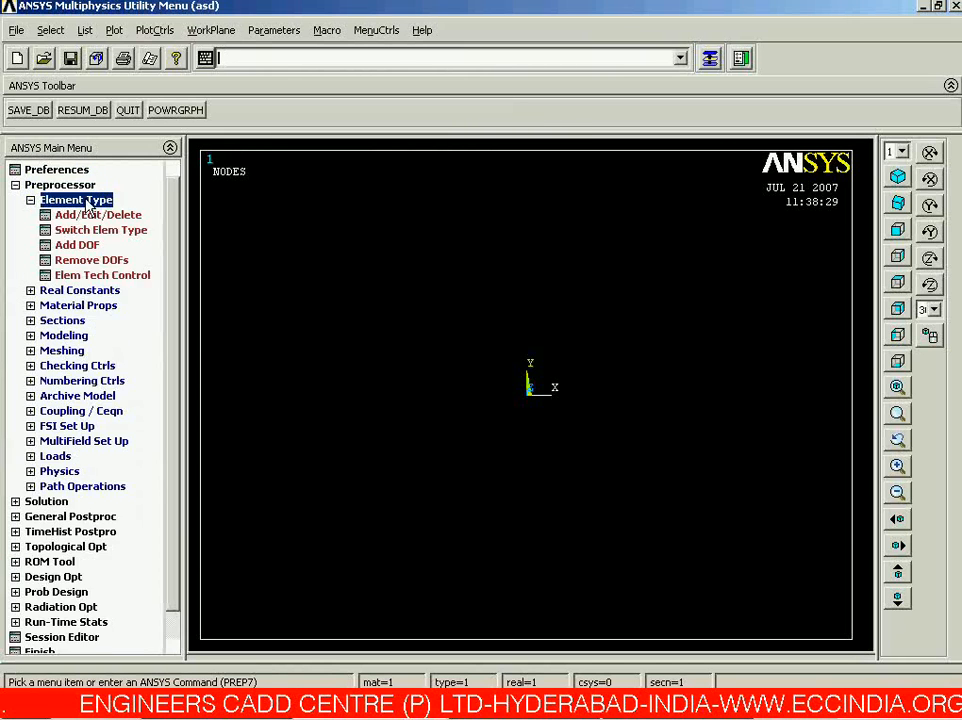
pyautogui.click(86, 215)
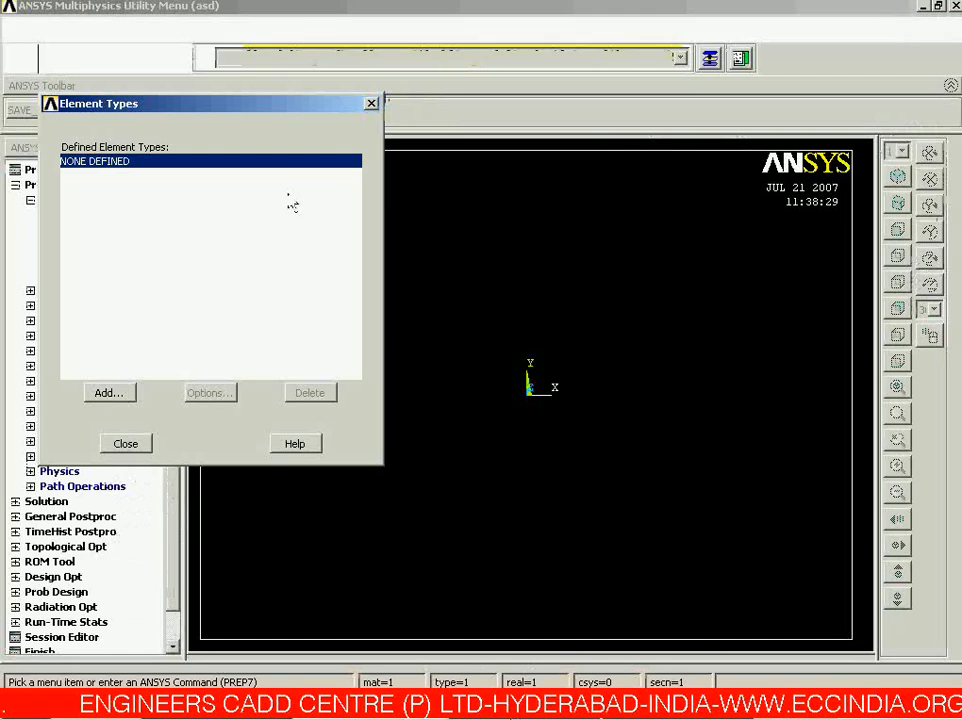
pyautogui.click(126, 394)
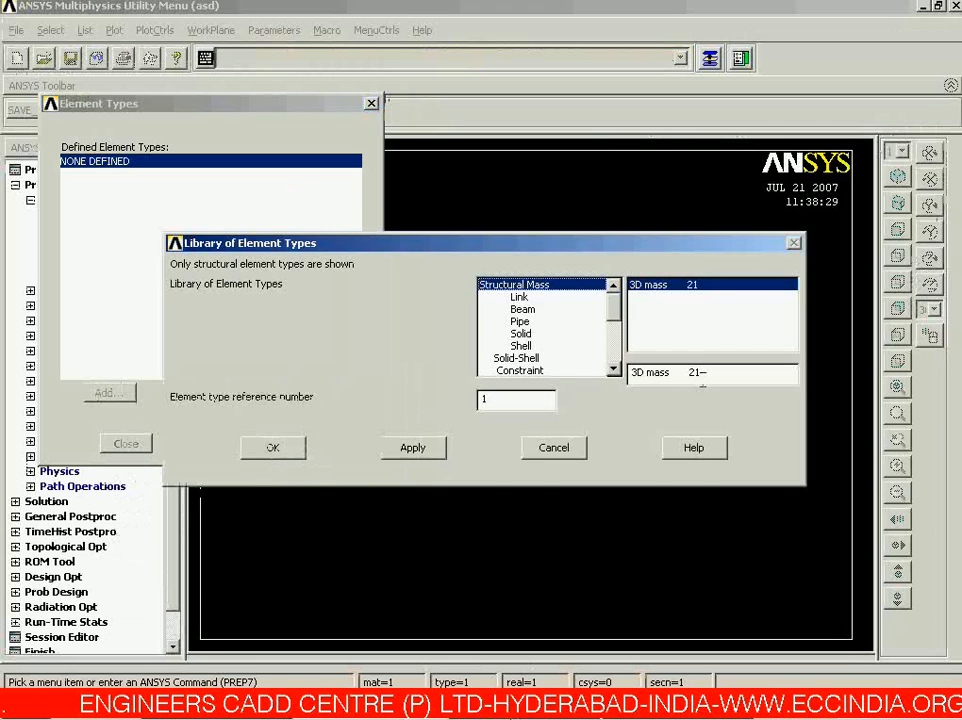
pyautogui.moveTo(700, 373); pyautogui.dragTo(608, 384)
pyautogui.write('3')
pyautogui.press('Return')
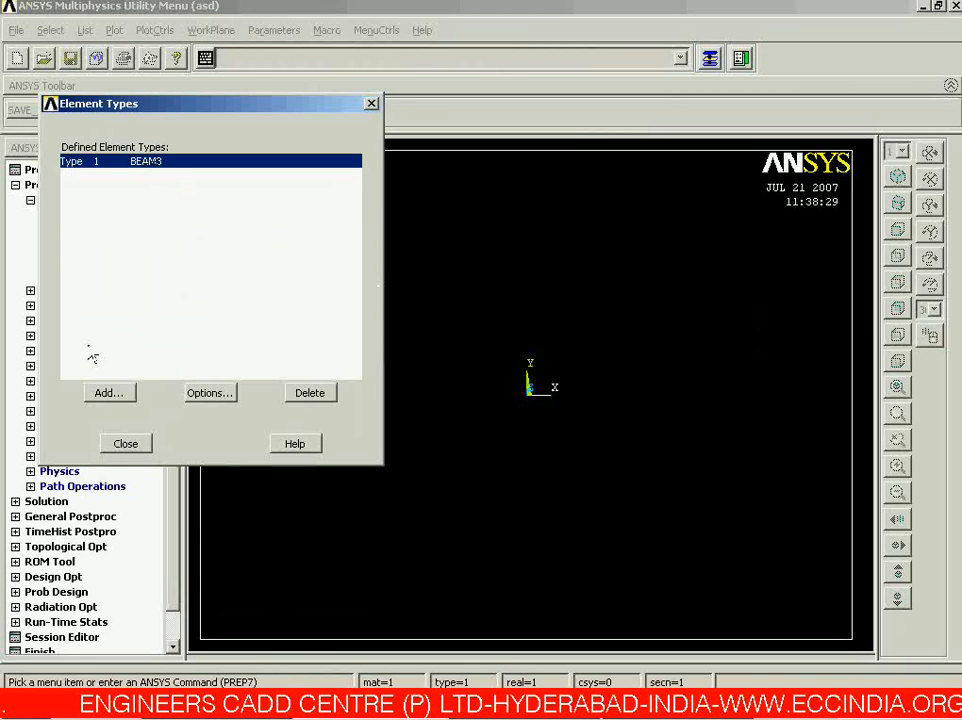
pyautogui.click(125, 443)
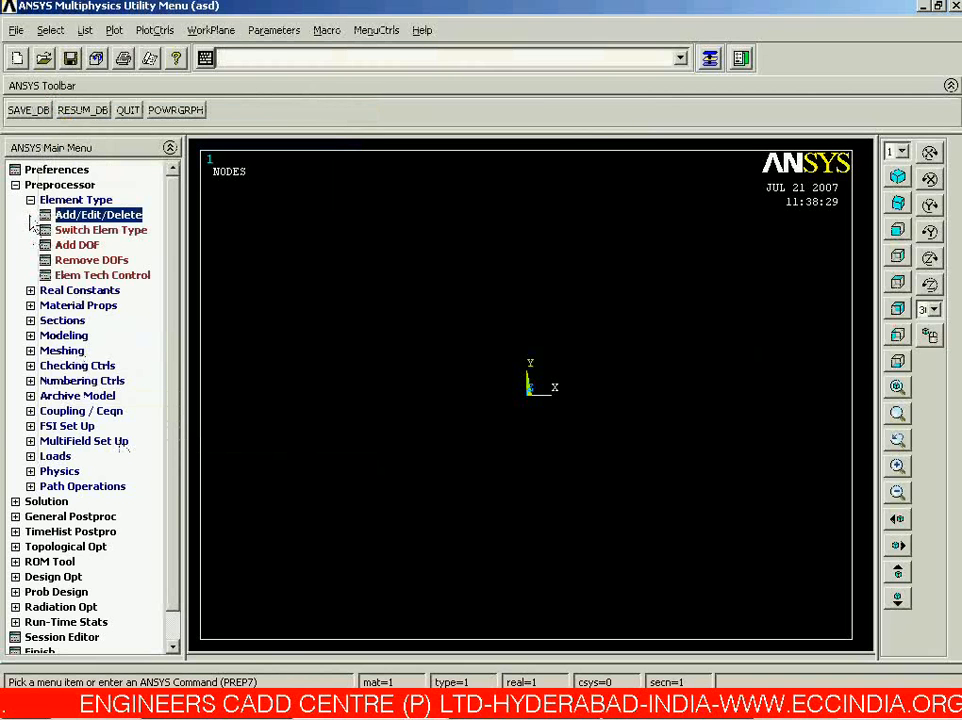
pyautogui.click(31, 200)
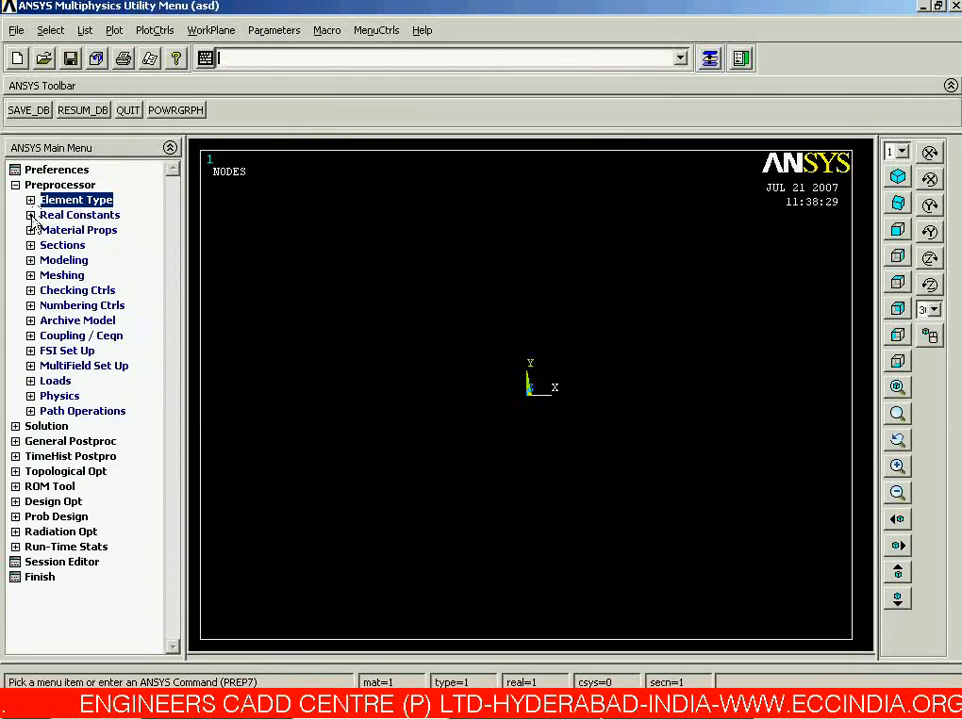
# Add real constant set 1 for BEAM3 with a cross-sectional area of 0.25 and a total beam height of 0.5.
pyautogui.click(31, 215)
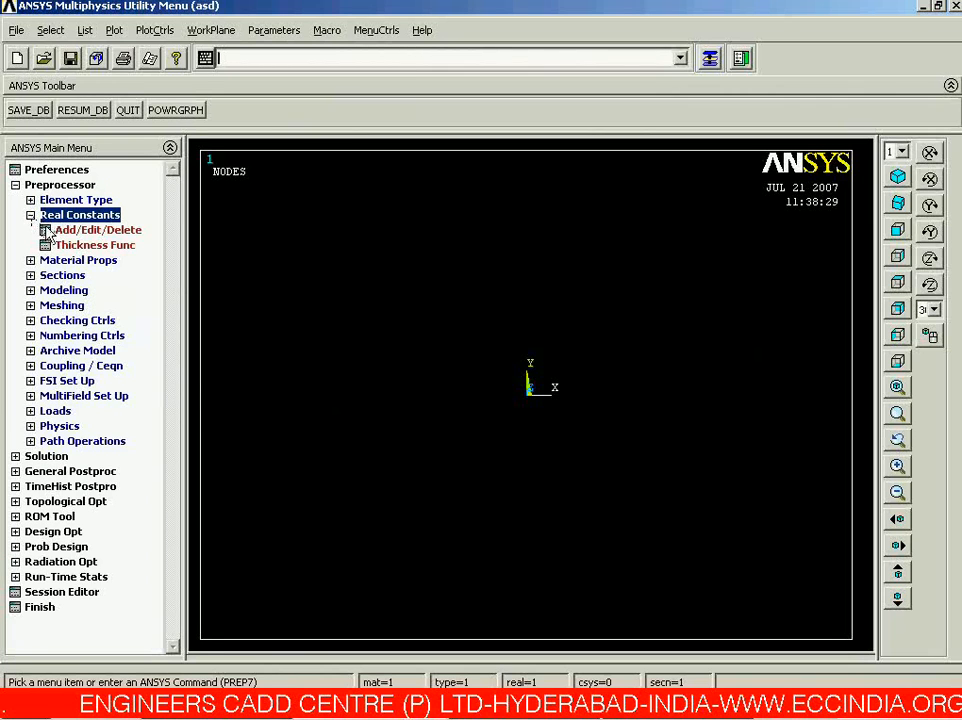
pyautogui.click(88, 234)
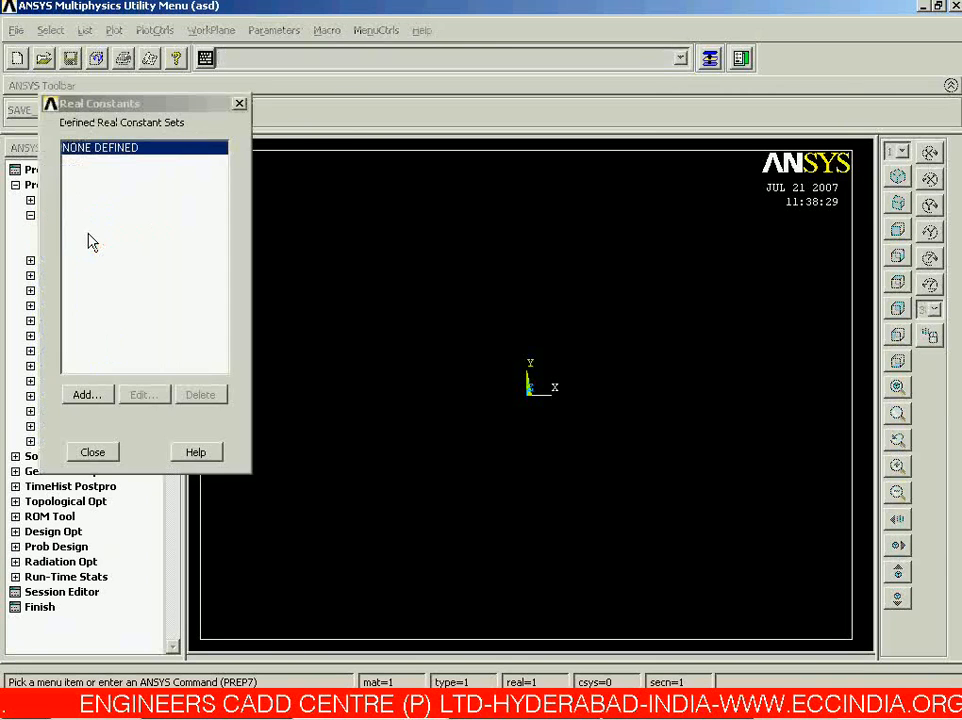
pyautogui.click(88, 393)
pyautogui.click(106, 451)
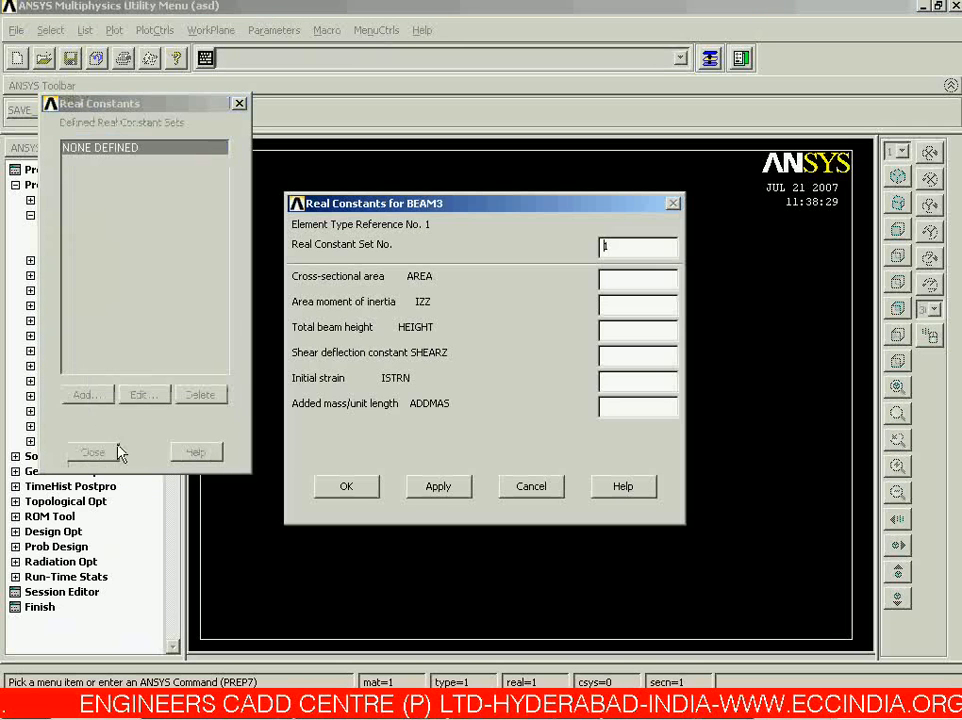
pyautogui.click(631, 280)
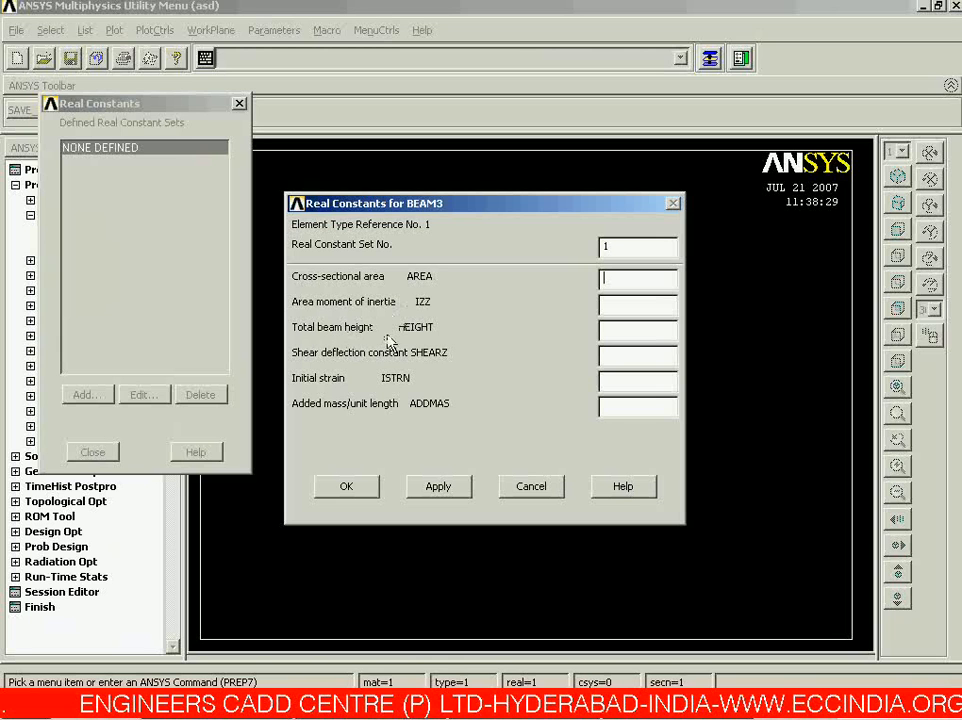
pyautogui.click(550, 717)
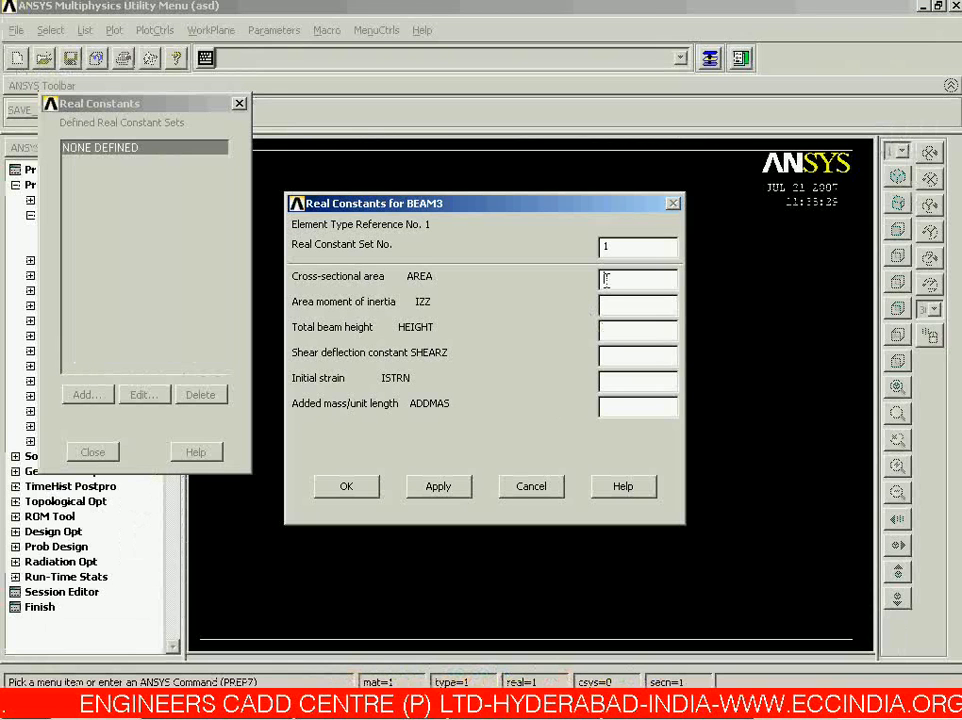
pyautogui.write('.25')
pyautogui.press('Tab')
pyautogui.press('Tab')
pyautogui.write('0.5')
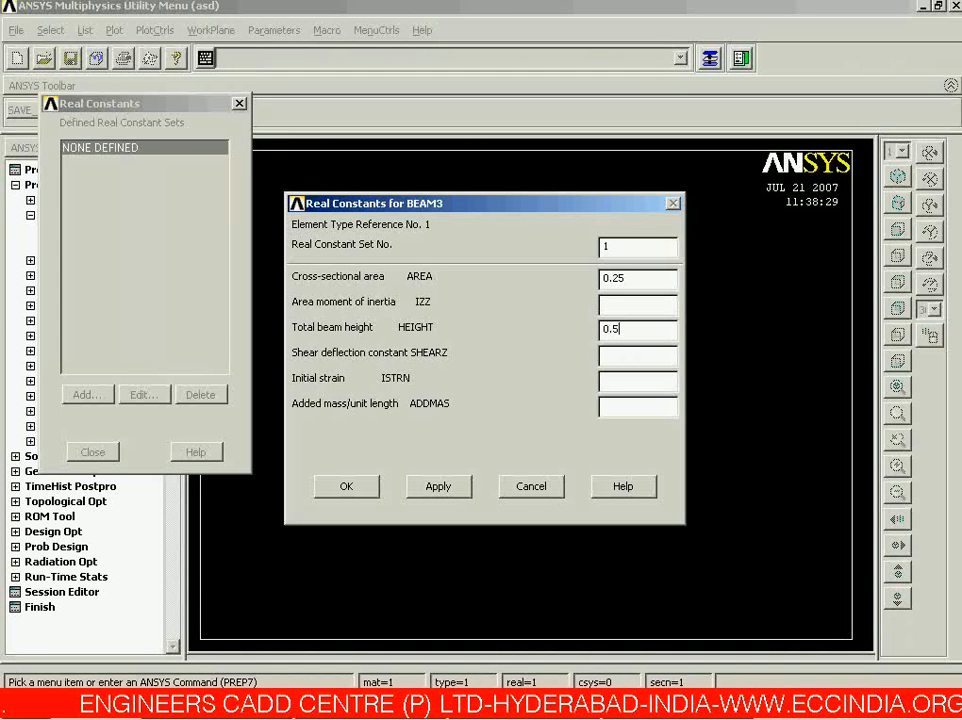
# Set the area moment of inertia IZZ to 0.0052083 and save the real constant set.
pyautogui.hotkey('alt', 'Tab')
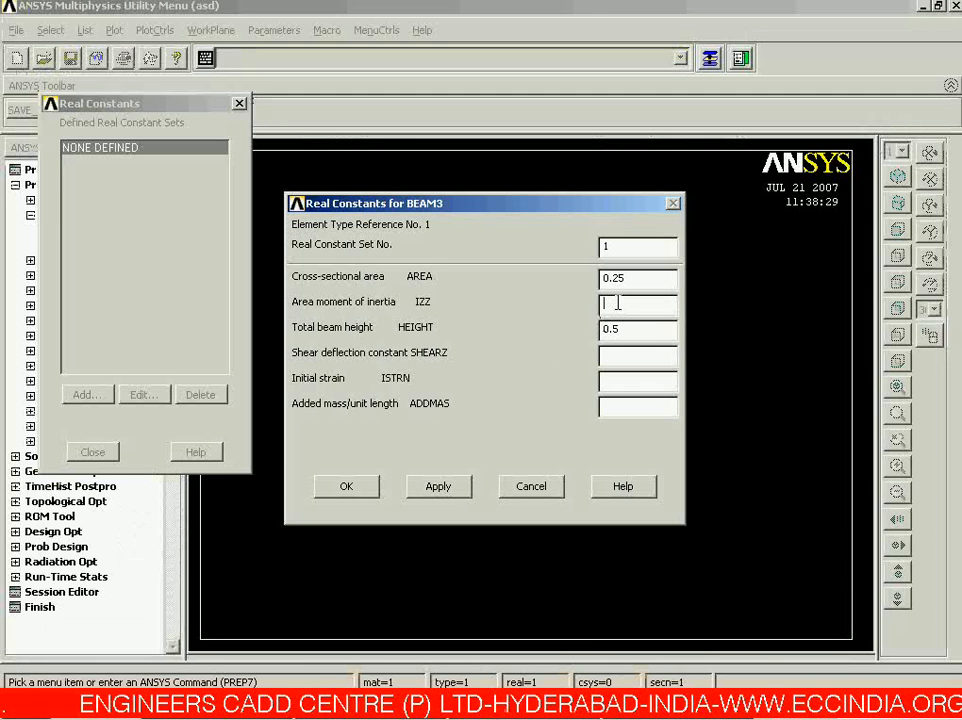
pyautogui.write('0.0052083')
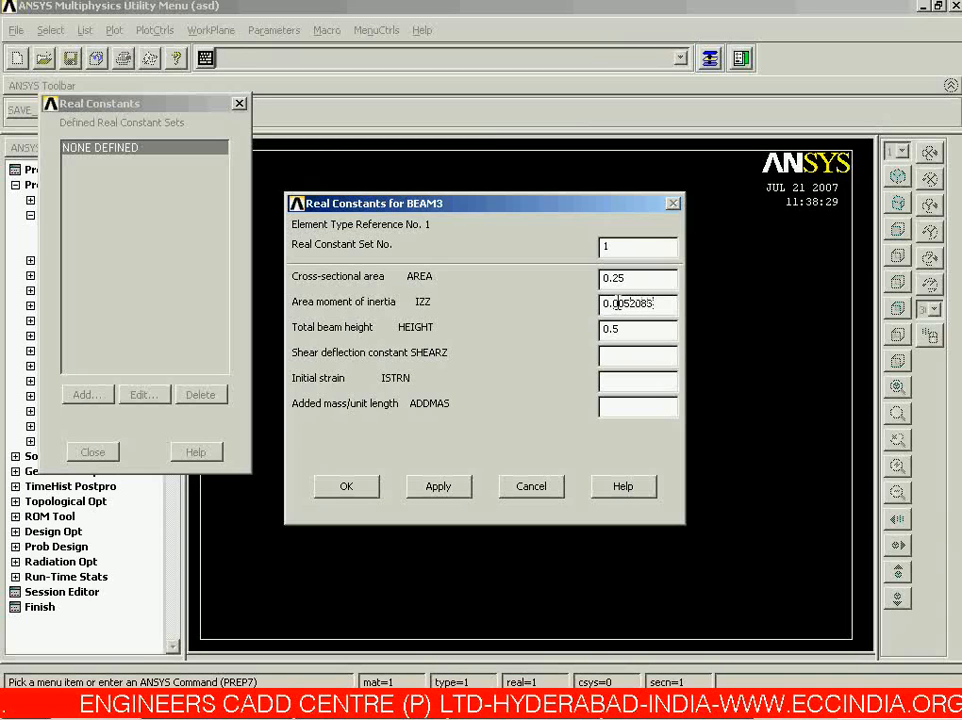
pyautogui.click(368, 494)
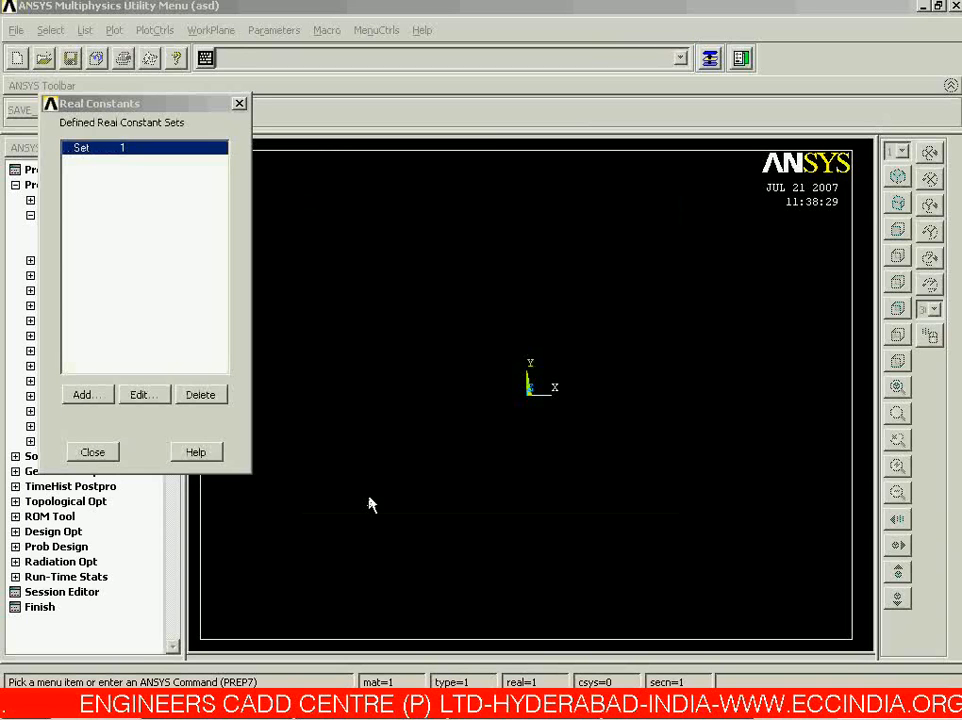
pyautogui.click(92, 453)
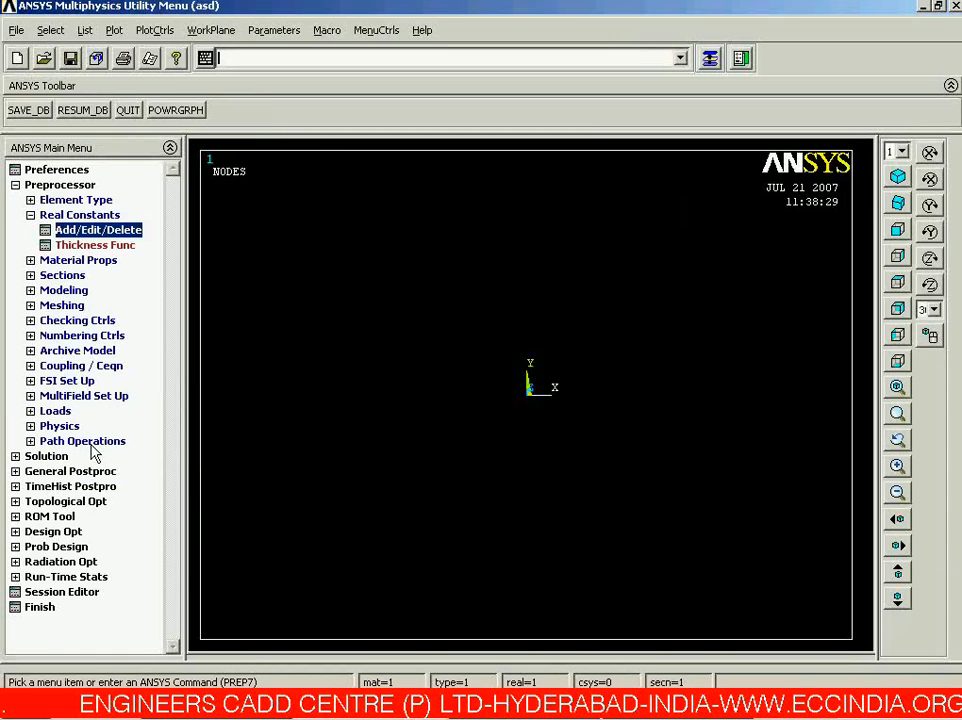
# Define linear elastic isotropic properties for material model 1 with EX 30e6 and PRXY 0.3.
pyautogui.click(98, 261)
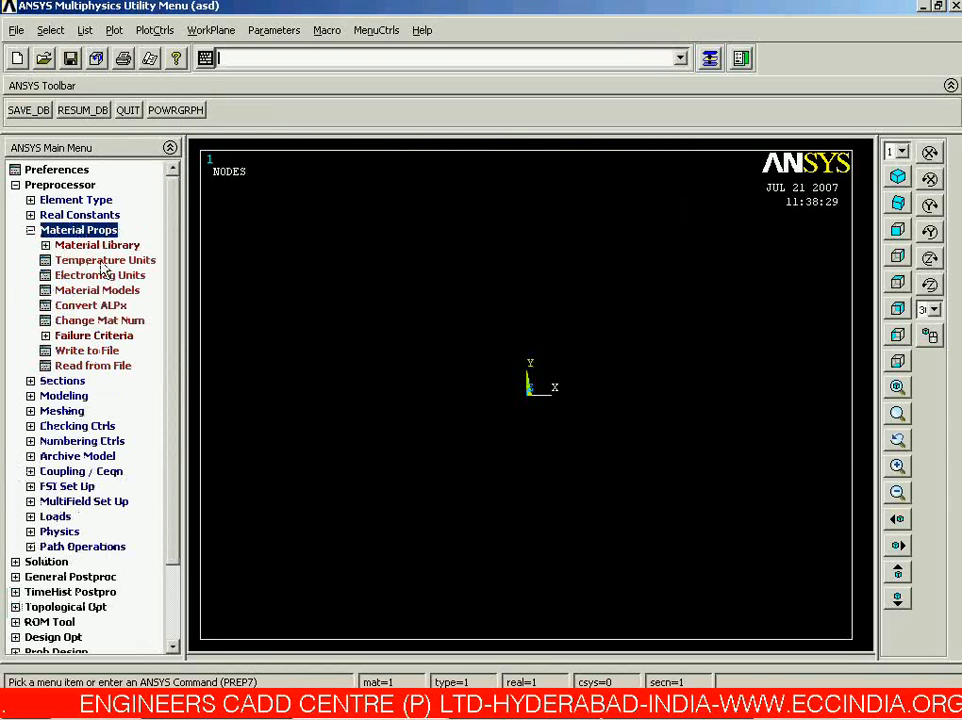
pyautogui.click(100, 291)
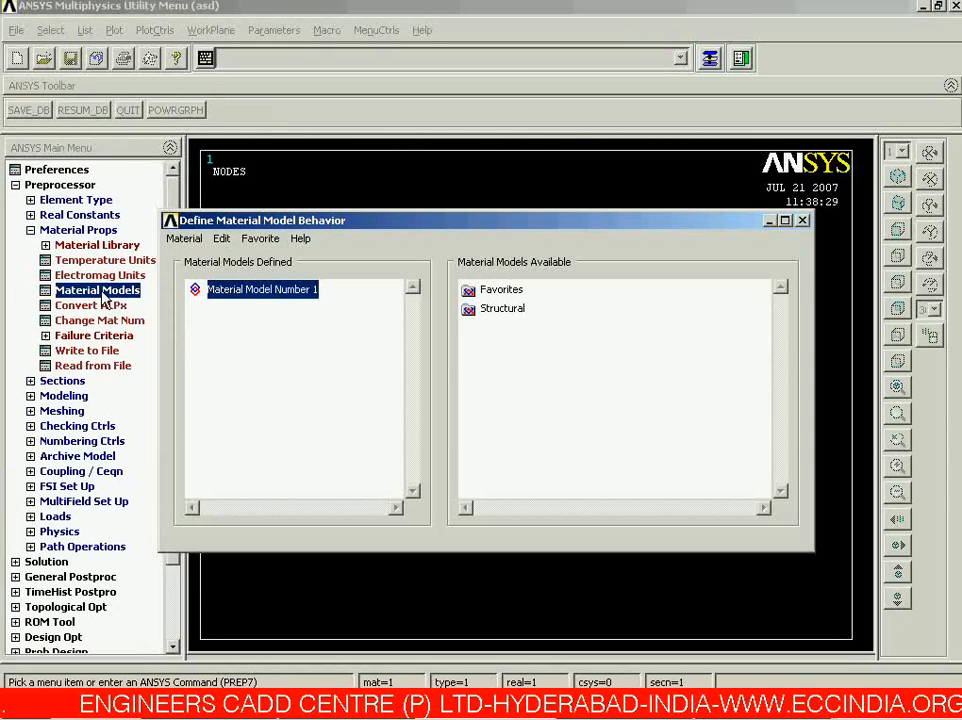
pyautogui.doubleClick(496, 310)
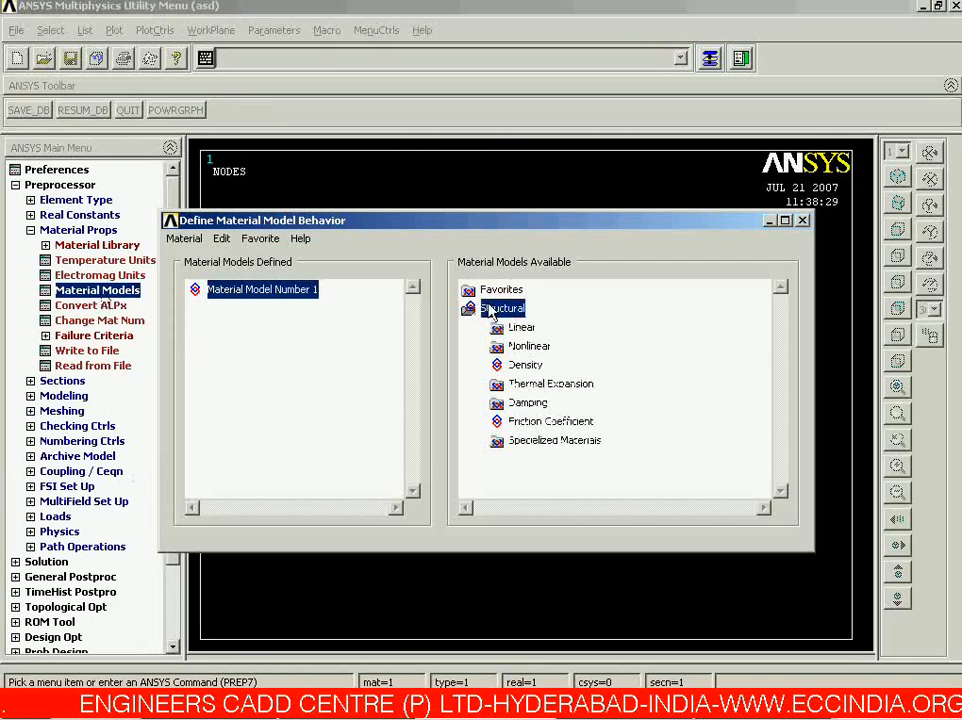
pyautogui.doubleClick(500, 330)
pyautogui.doubleClick(527, 347)
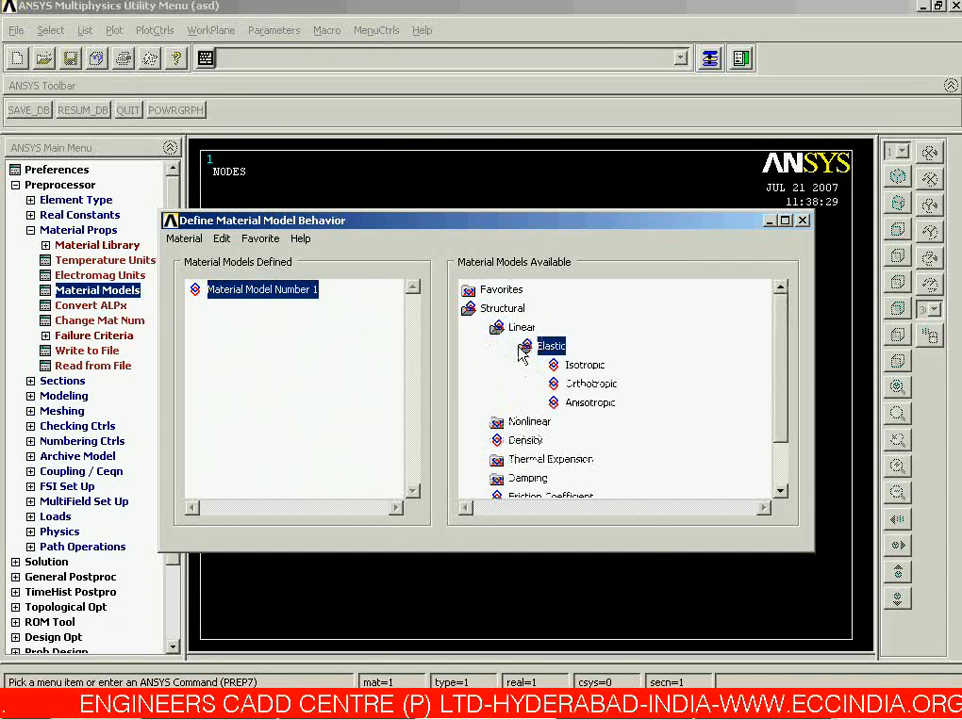
pyautogui.doubleClick(551, 367)
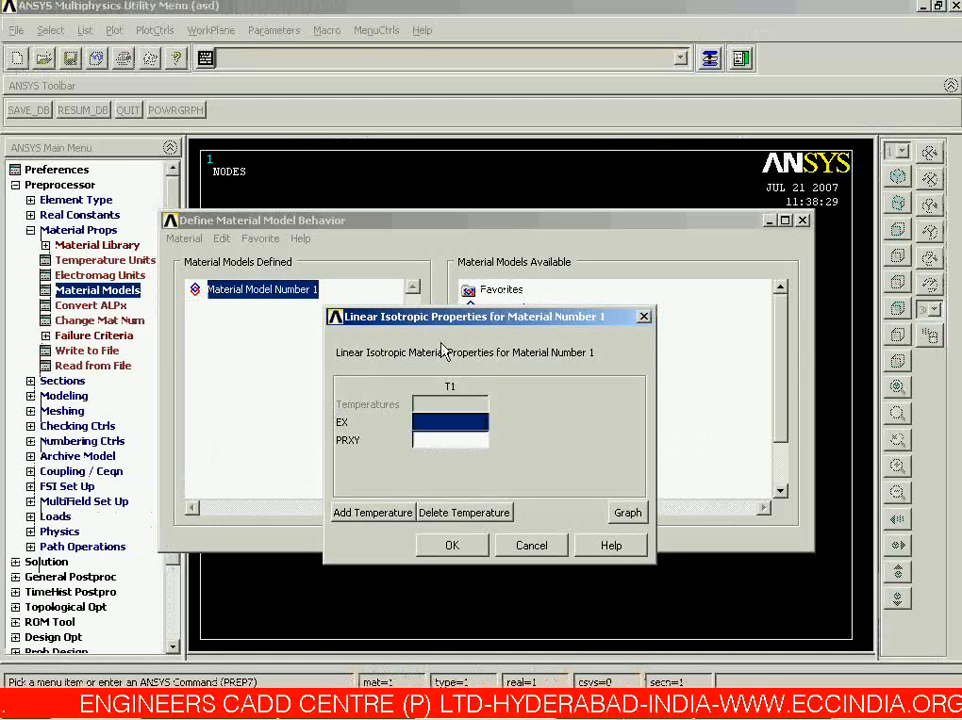
pyautogui.write('30e6')
pyautogui.press('Tab')
pyautogui.write('0')
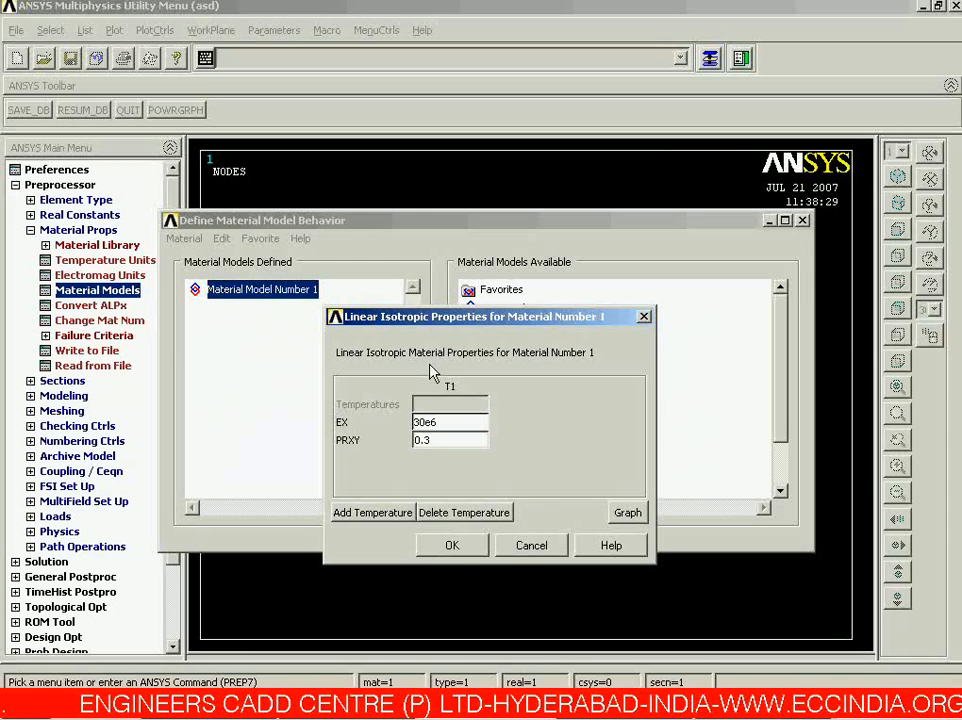
pyautogui.click(452, 545)
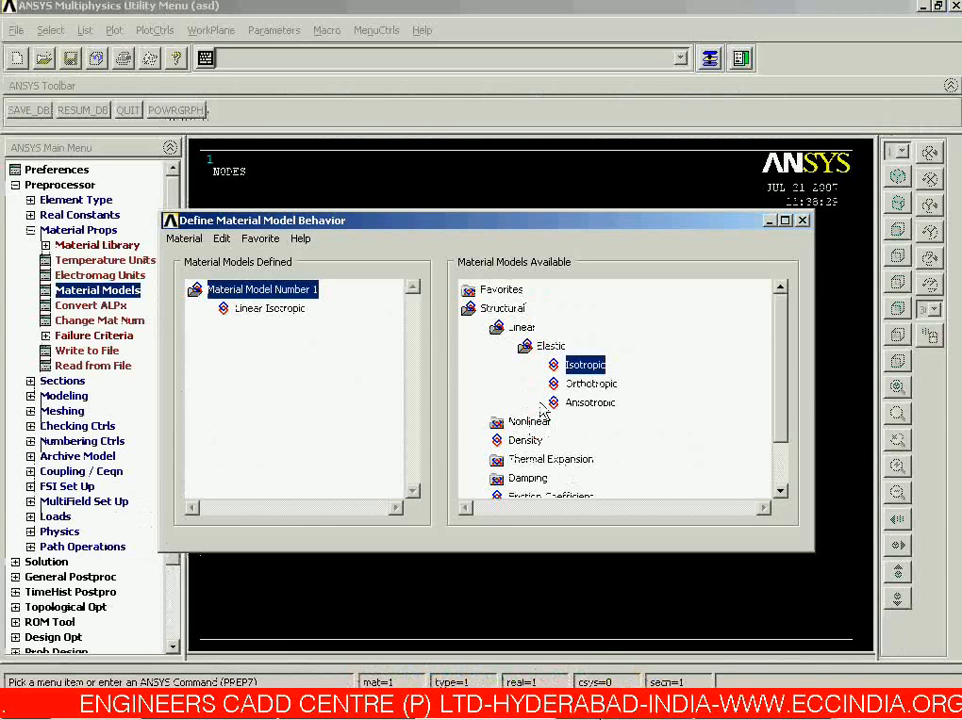
# Set the density of material model 1 to 0.0000728 and exit the material model definition.
pyautogui.doubleClick(549, 345)
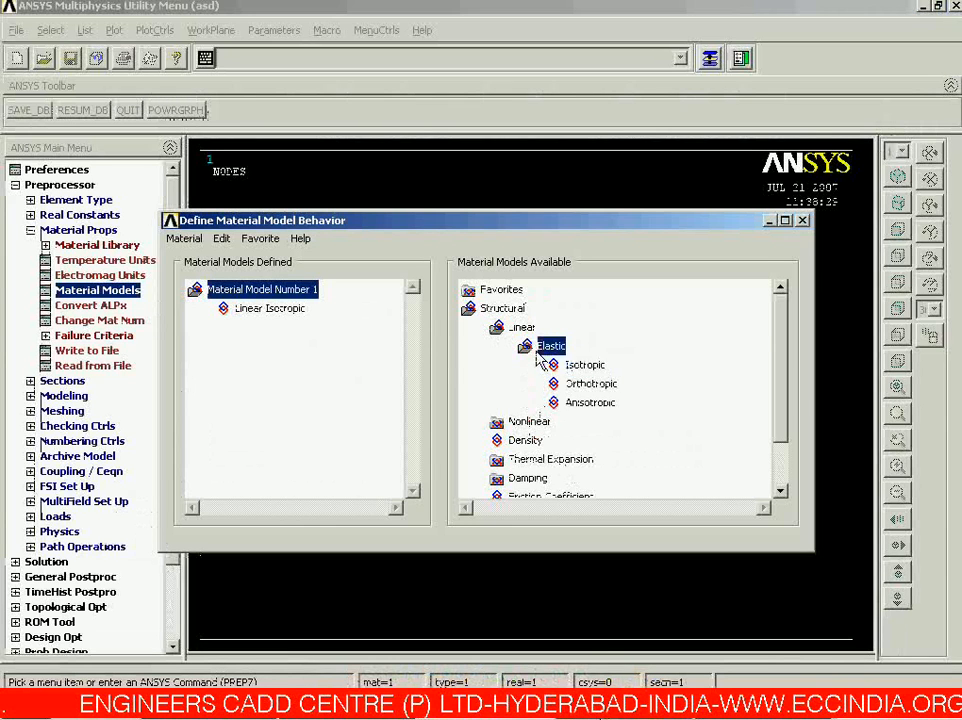
pyautogui.doubleClick(521, 328)
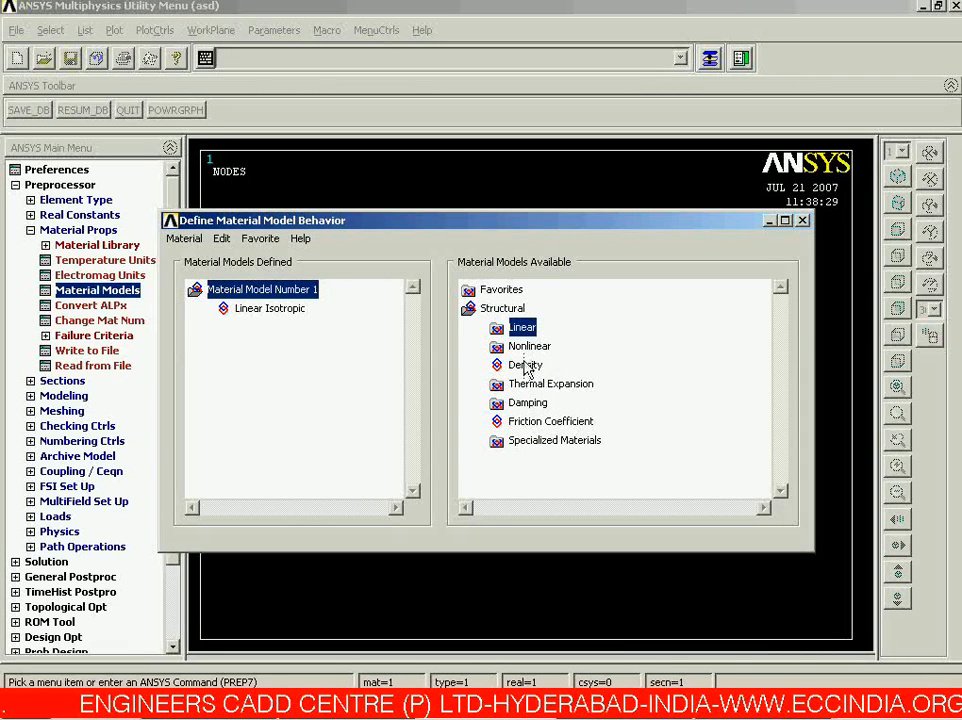
pyautogui.click(525, 366)
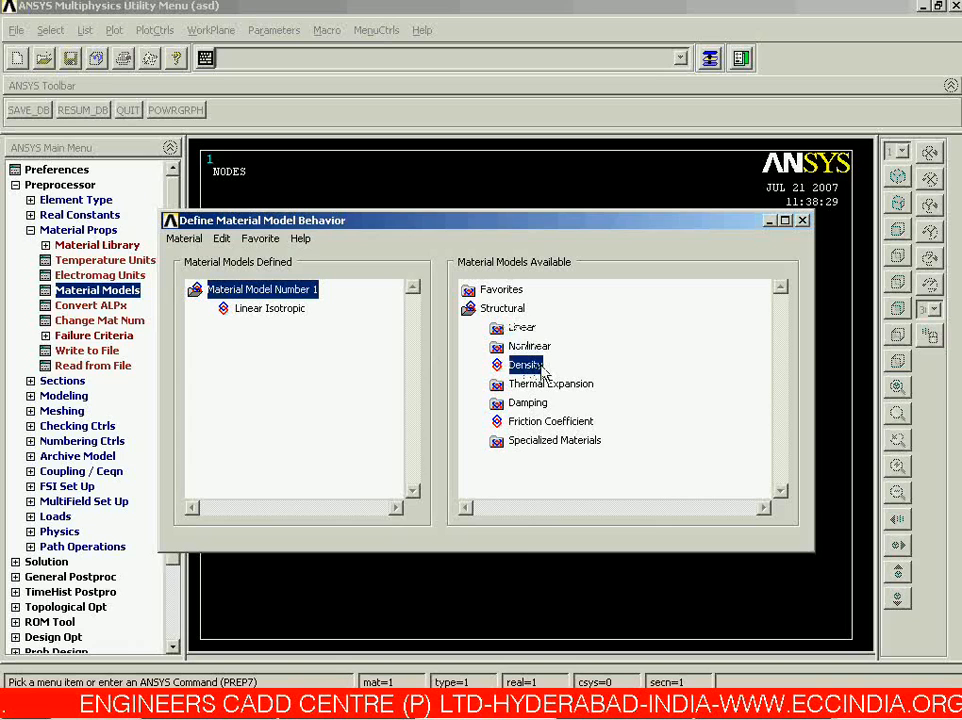
pyautogui.doubleClick(540, 368)
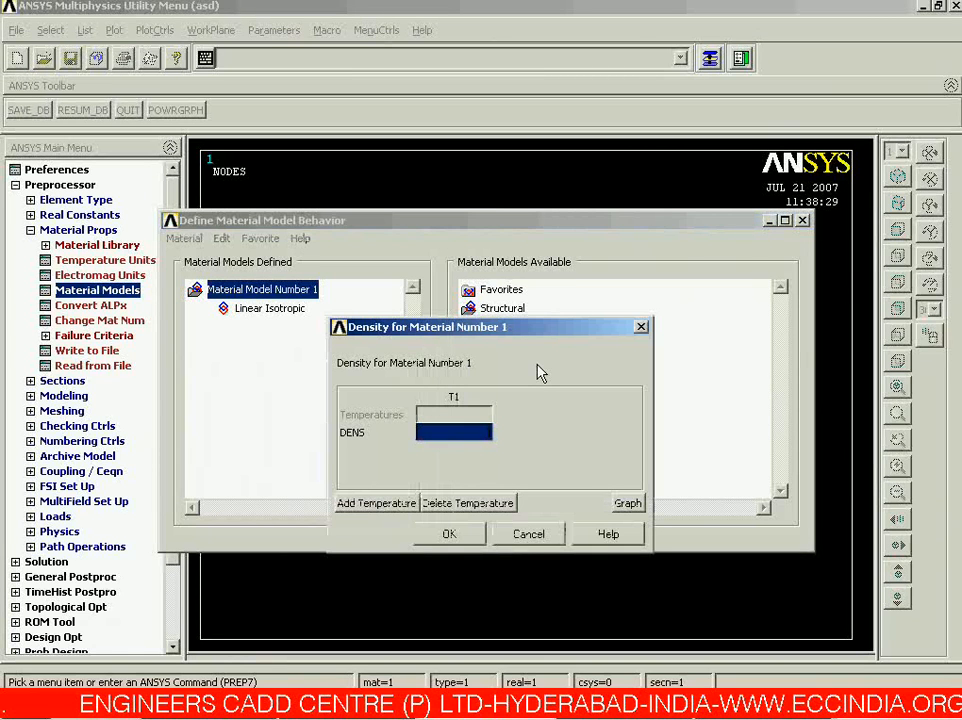
pyautogui.write('0.0000728')
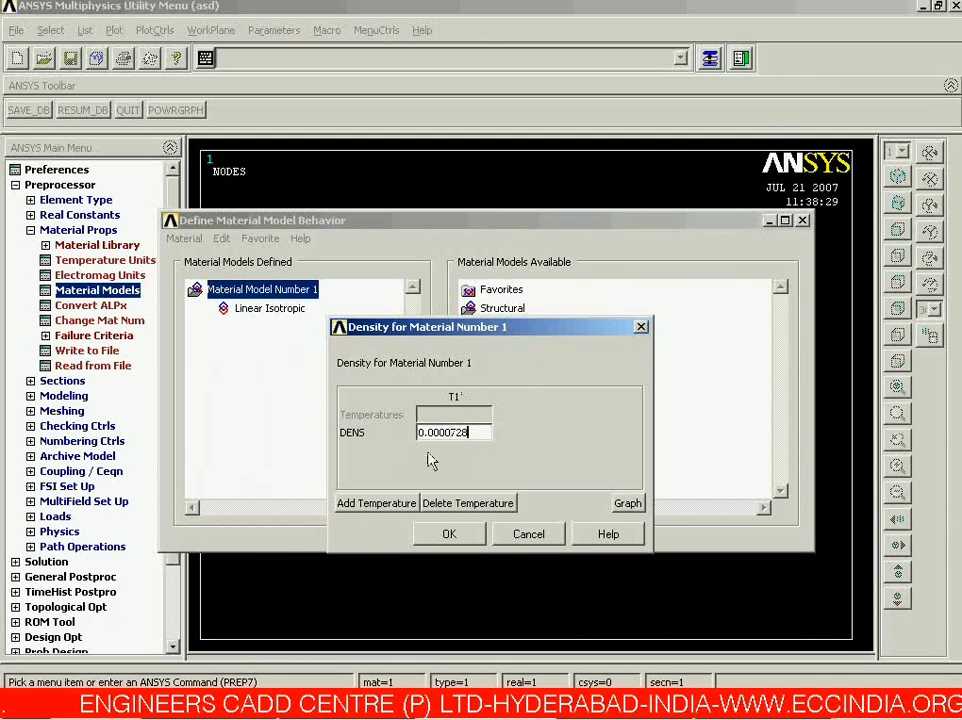
pyautogui.click(440, 535)
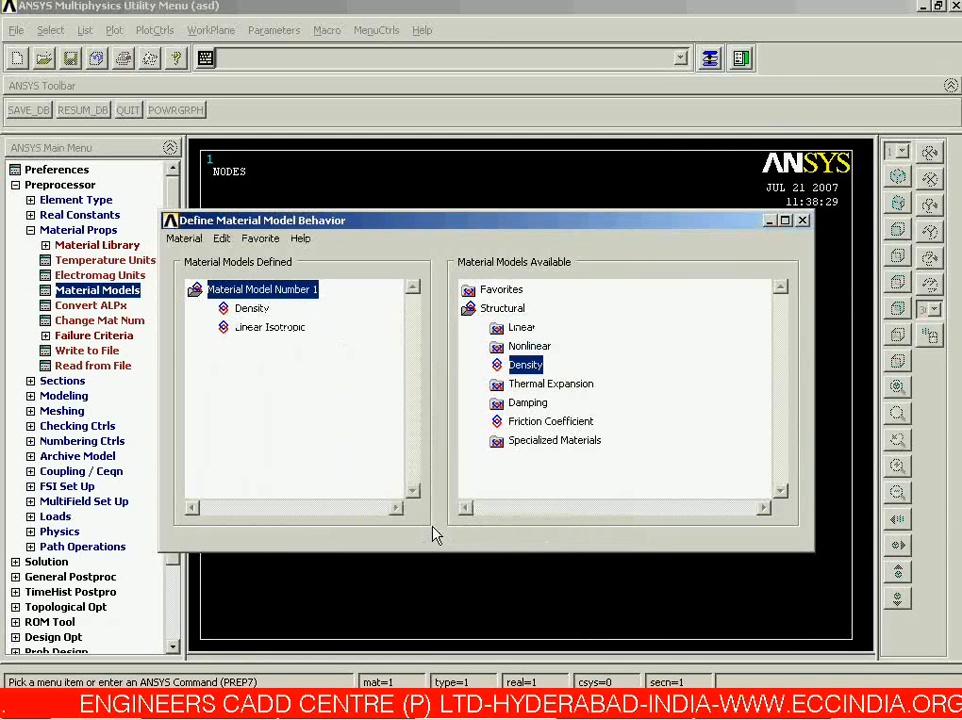
pyautogui.click(250, 309)
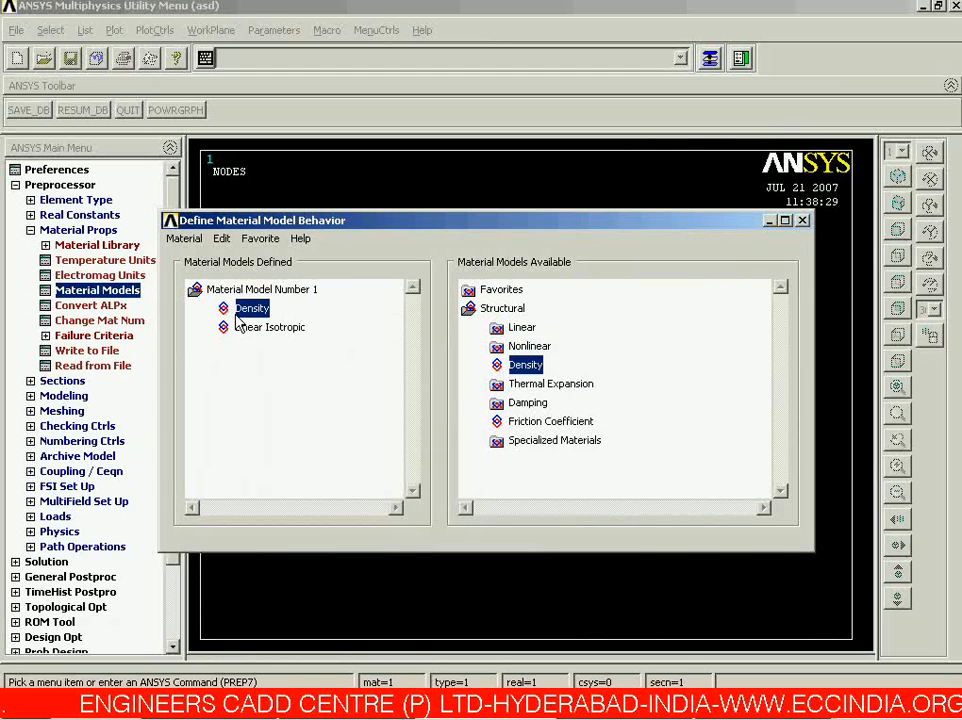
pyautogui.click(262, 328)
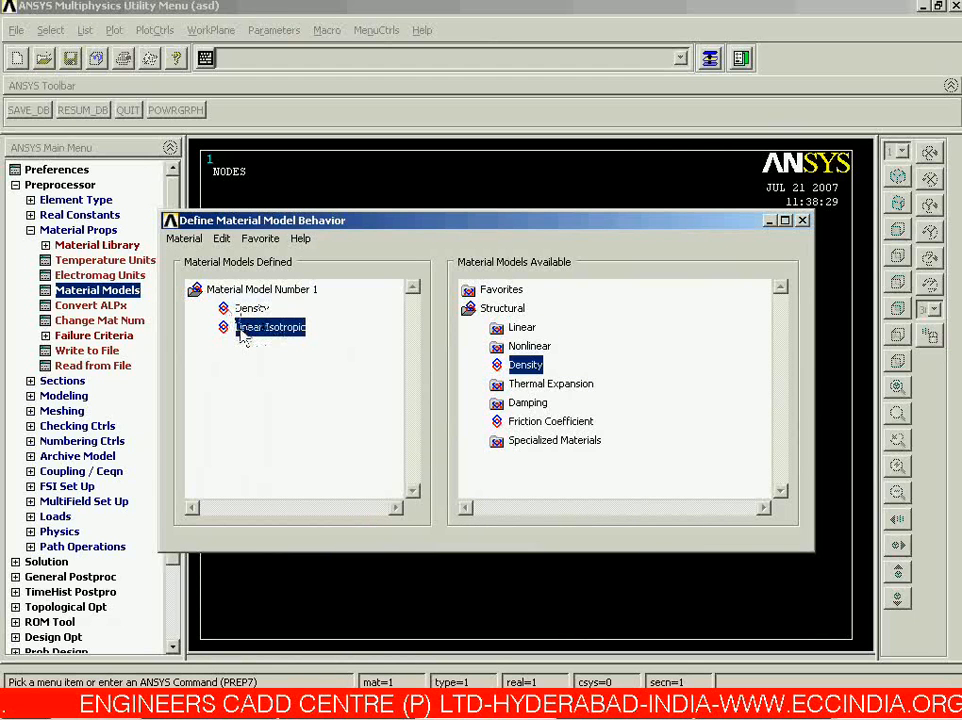
pyautogui.click(184, 238)
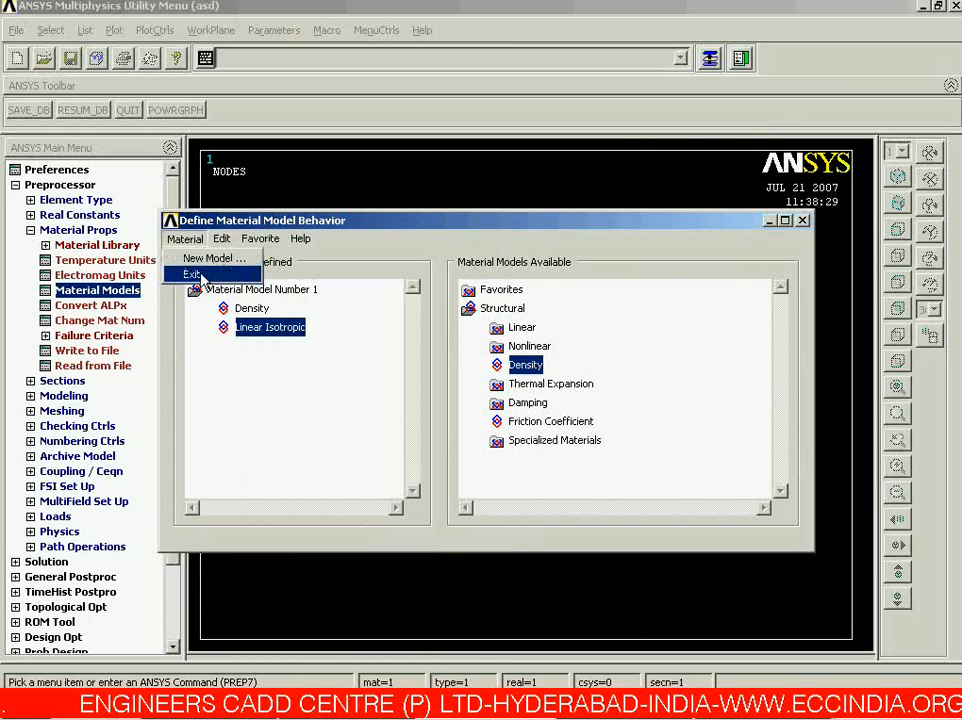
pyautogui.click(198, 275)
# Replot the graphics window, check the problem sketch in EigenBuckling_modal.bmp and return to ANSYS.
pyautogui.rightClick(240, 290)
pyautogui.click(242, 295)
pyautogui.click(90, 231)
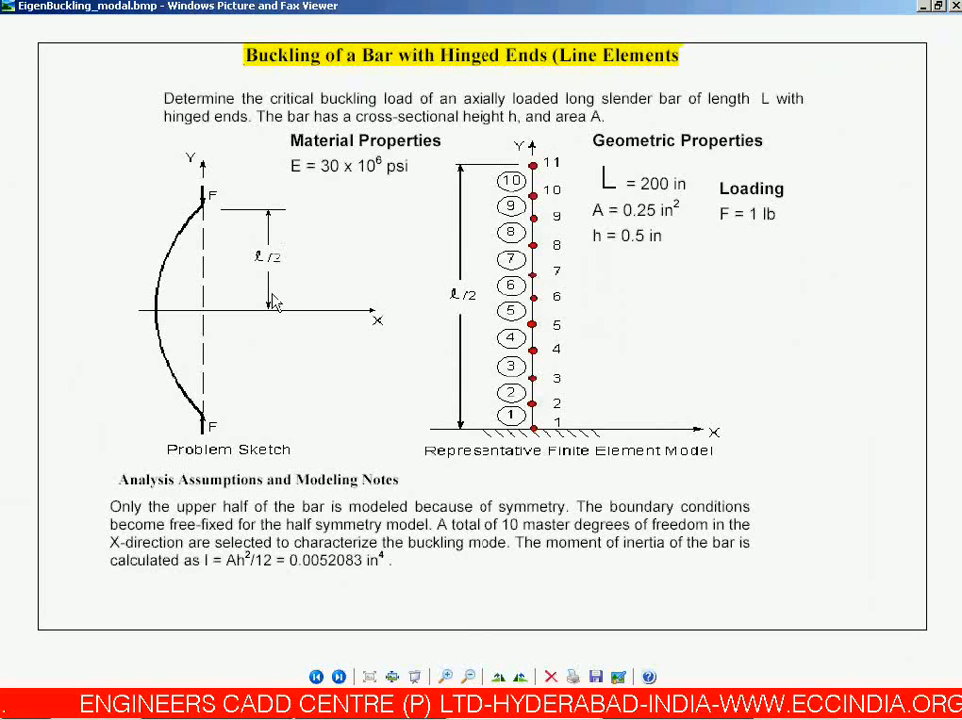
pyautogui.click(539, 716)
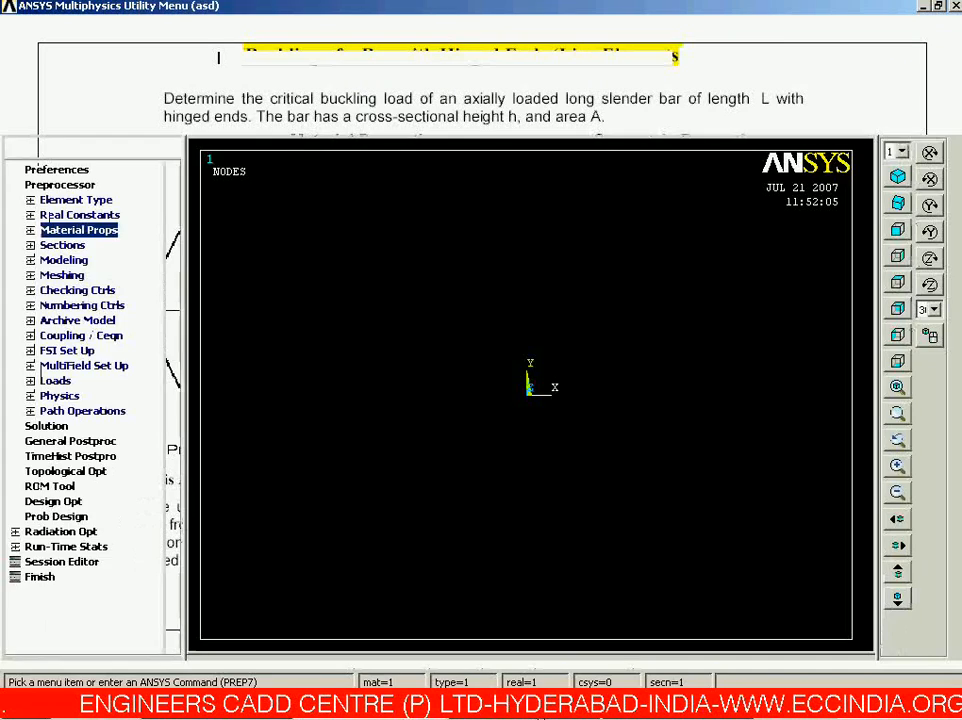
# Create two keypoints in the active coordinate system, one at the origin and one at Y = 100.
pyautogui.click(73, 262)
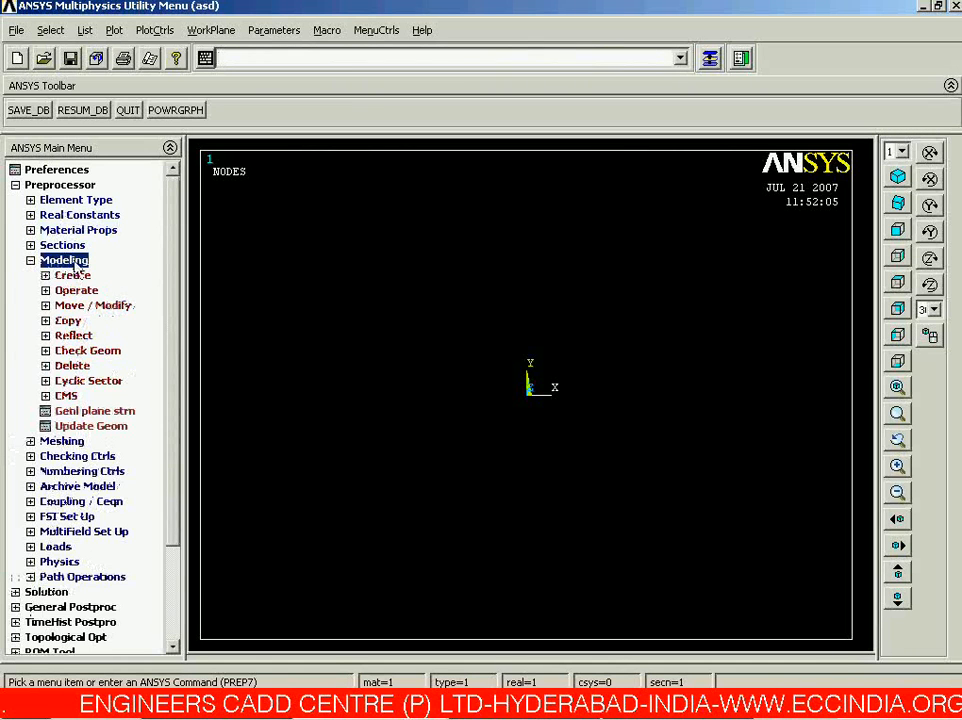
pyautogui.click(73, 276)
pyautogui.click(78, 291)
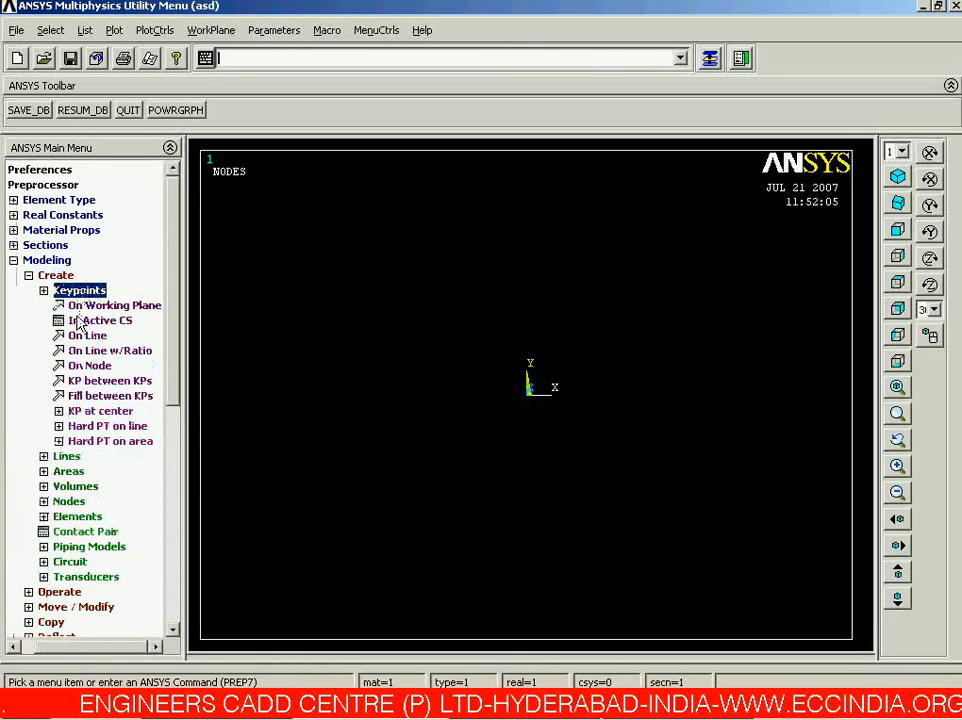
pyautogui.click(80, 321)
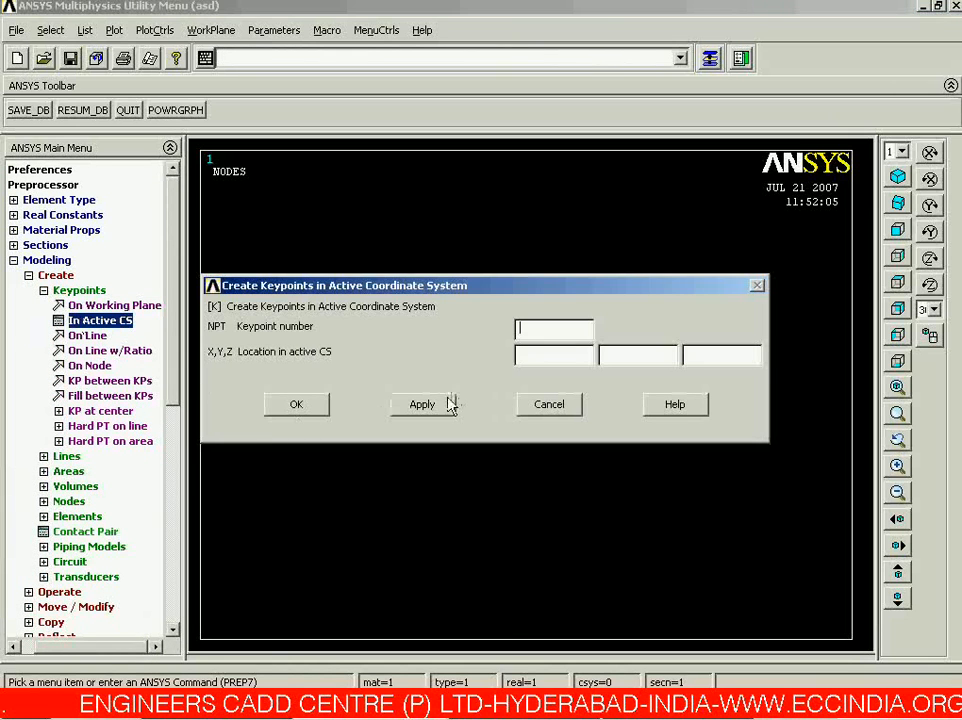
pyautogui.click(443, 406)
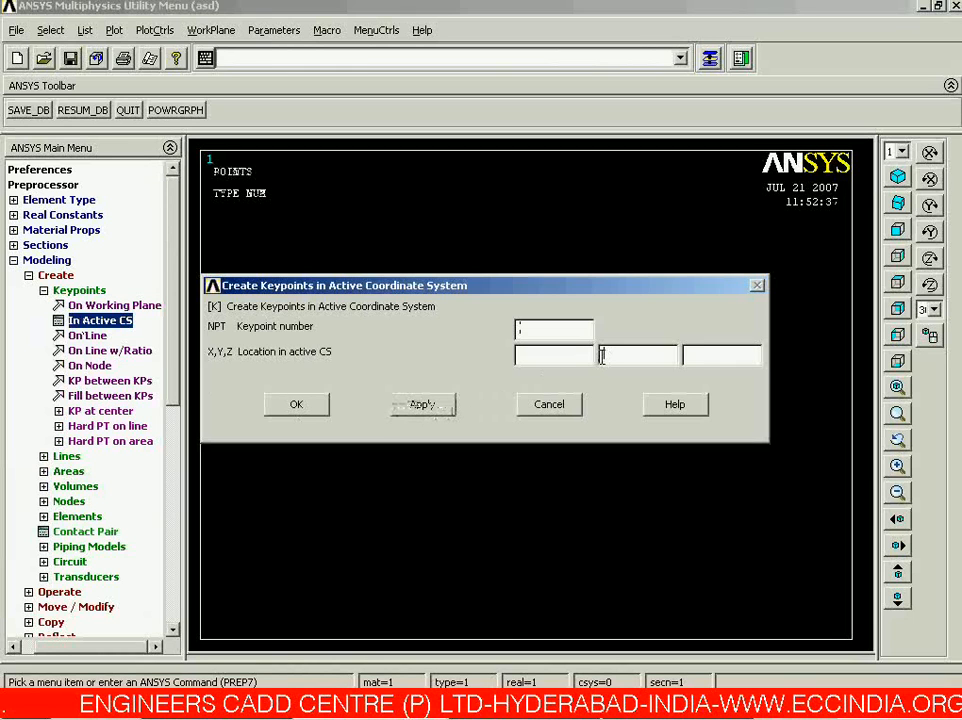
pyautogui.write('100')
pyautogui.press('Return')
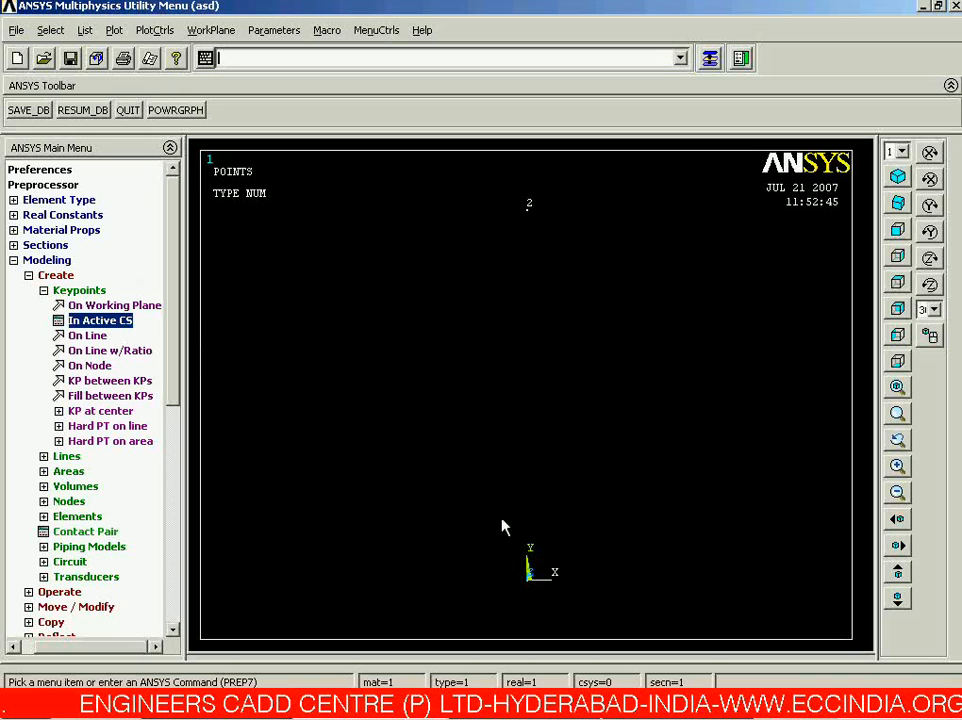
# Create a straight line between the keypoint at the origin and keypoint 2.
pyautogui.click(55, 291)
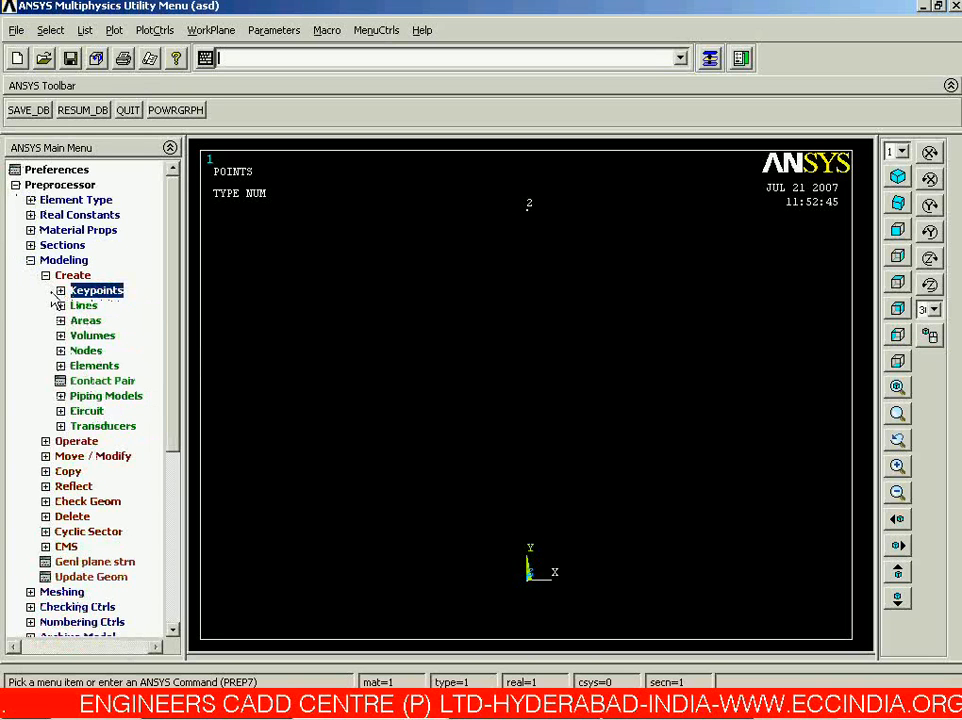
pyautogui.click(82, 305)
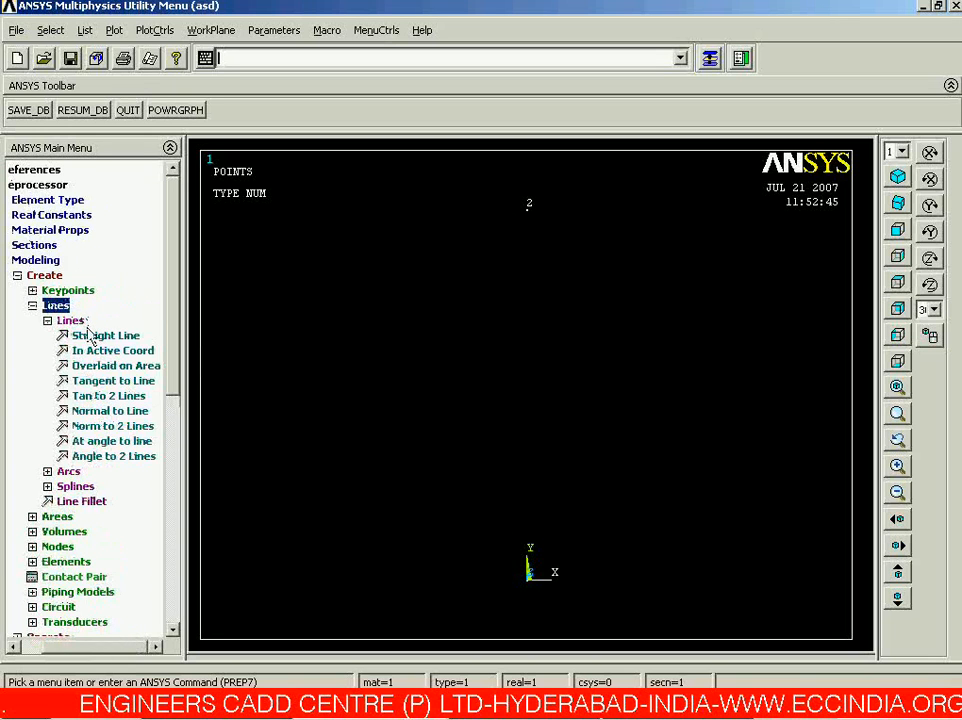
pyautogui.click(90, 335)
pyautogui.click(393, 400)
pyautogui.press('Return')
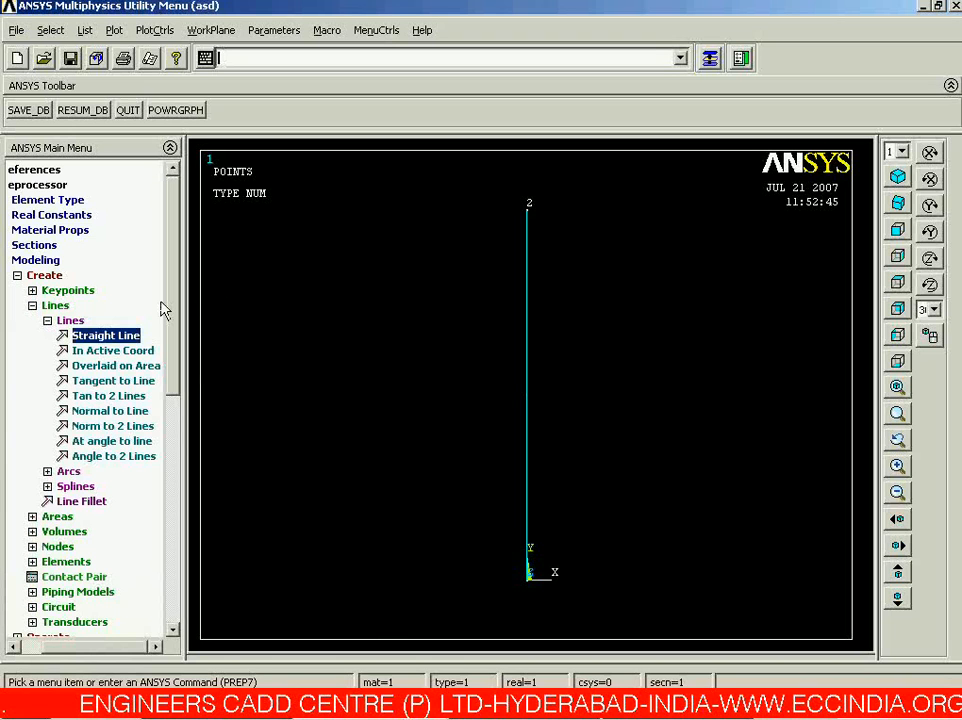
pyautogui.click(63, 322)
pyautogui.click(62, 305)
pyautogui.click(60, 290)
pyautogui.click(60, 290)
pyautogui.click(59, 275)
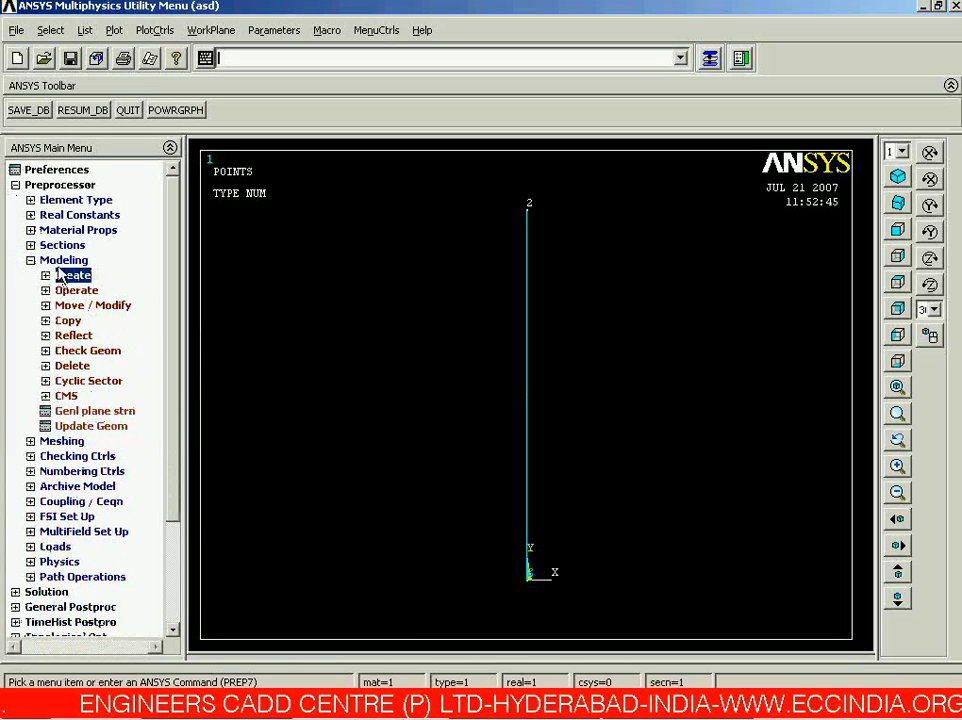
pyautogui.click(58, 261)
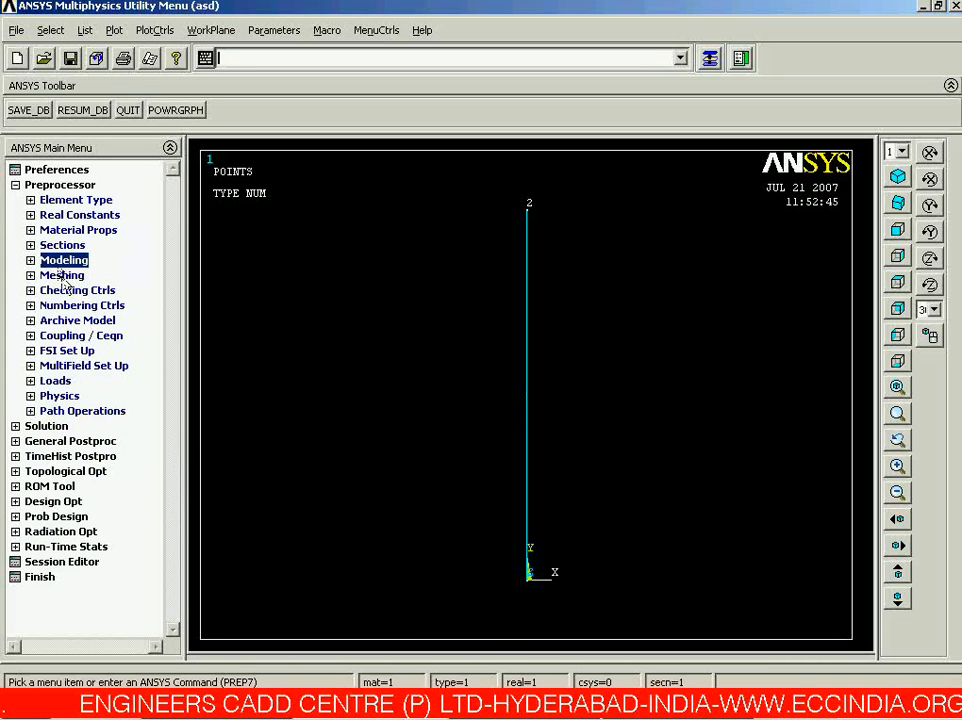
# Check the finite element model in EigenBuckling_modal.bmp and set the global number of element divisions to 10 in the MeshTool.
pyautogui.click(62, 276)
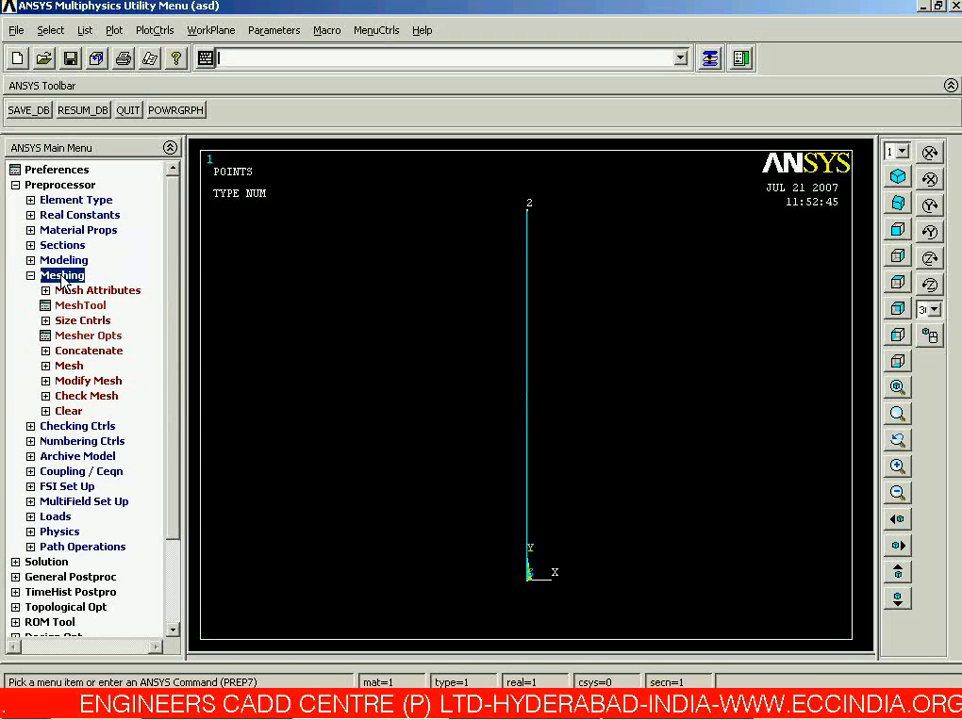
pyautogui.click(66, 306)
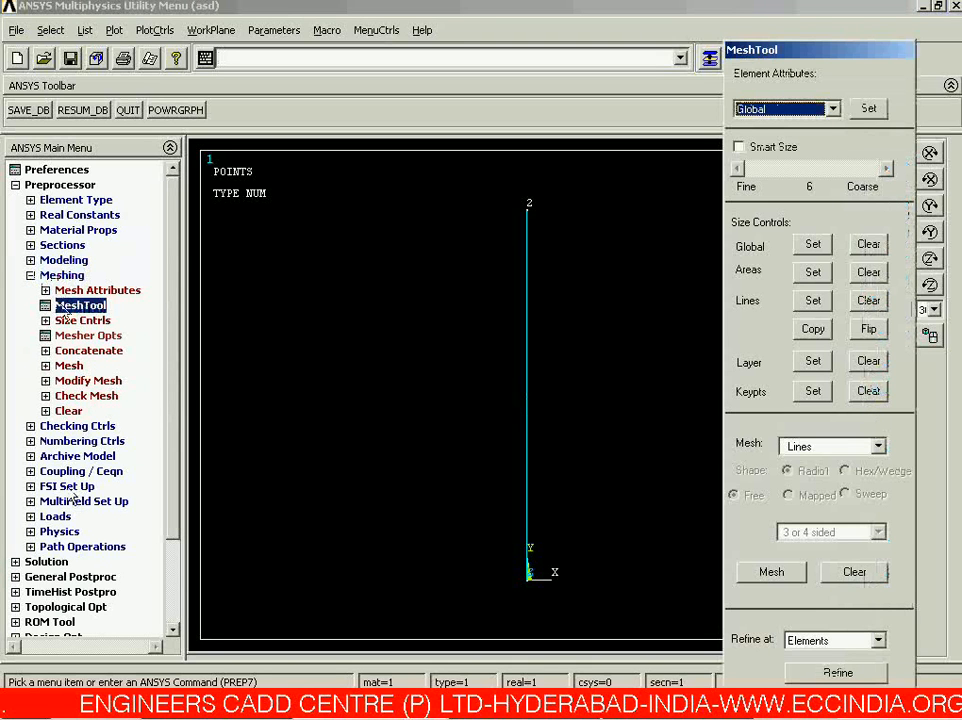
pyautogui.click(470, 708)
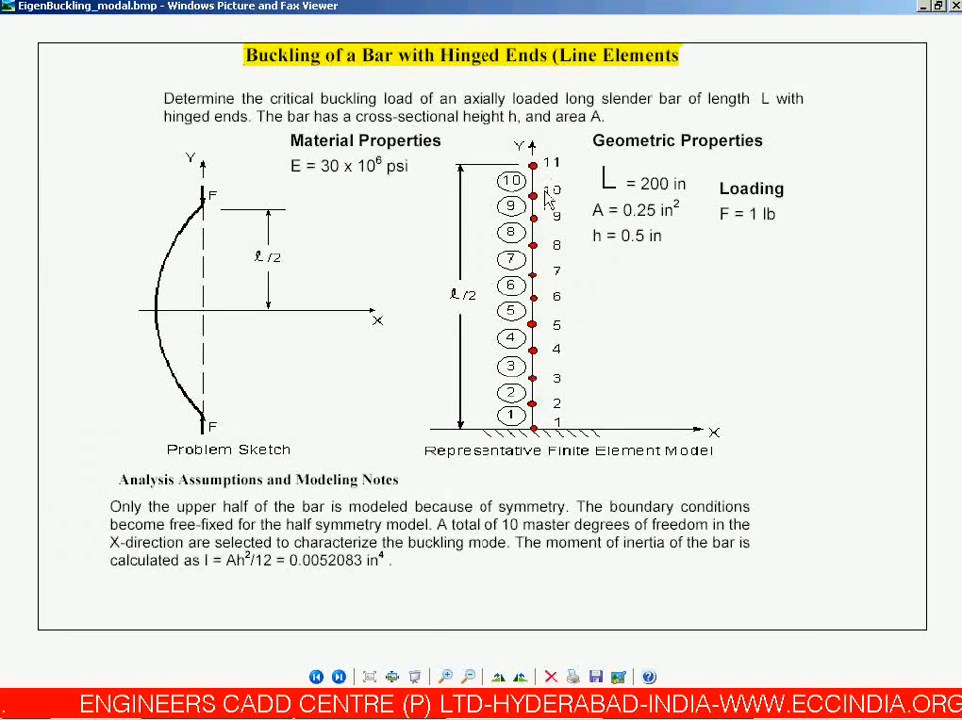
pyautogui.click(700, 716)
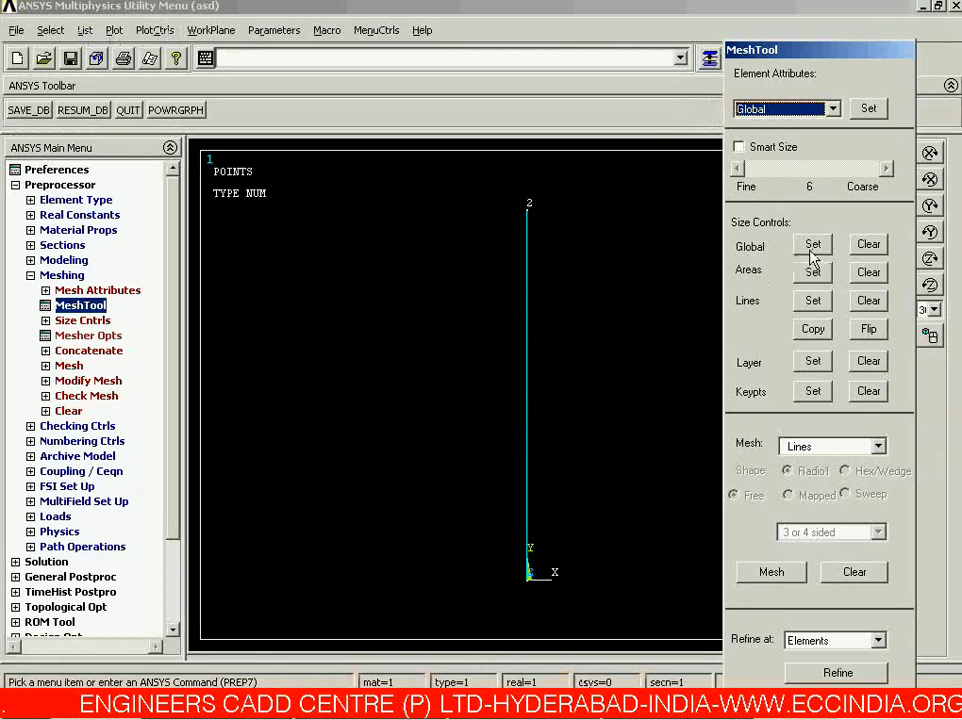
pyautogui.click(813, 245)
pyautogui.moveTo(480, 345); pyautogui.dragTo(409, 357)
pyautogui.write('1')
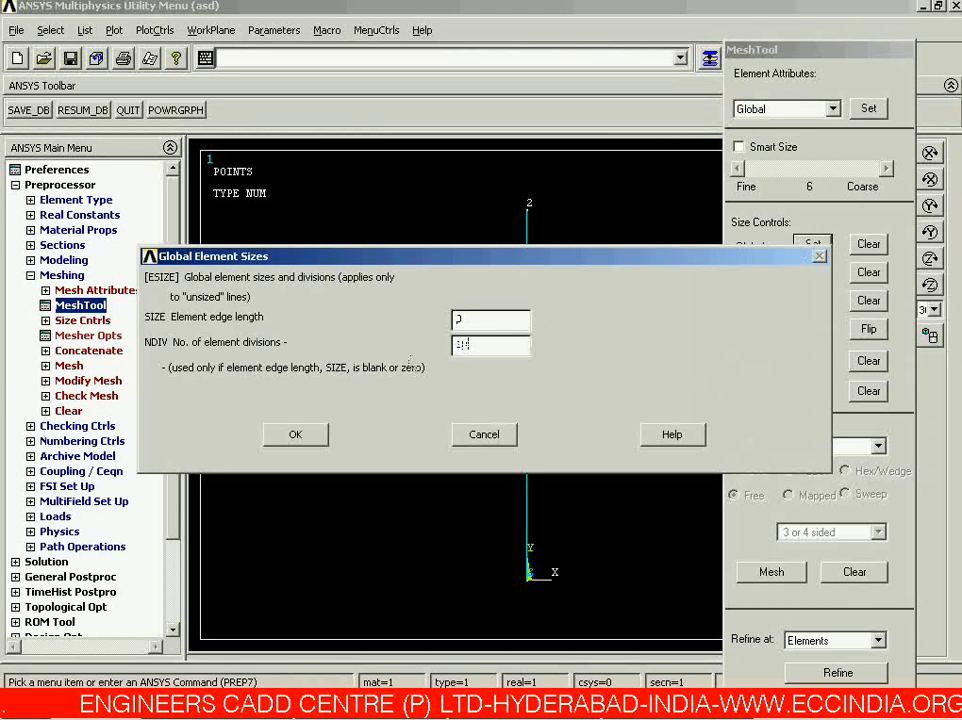
pyautogui.write('0')
pyautogui.press('Return')
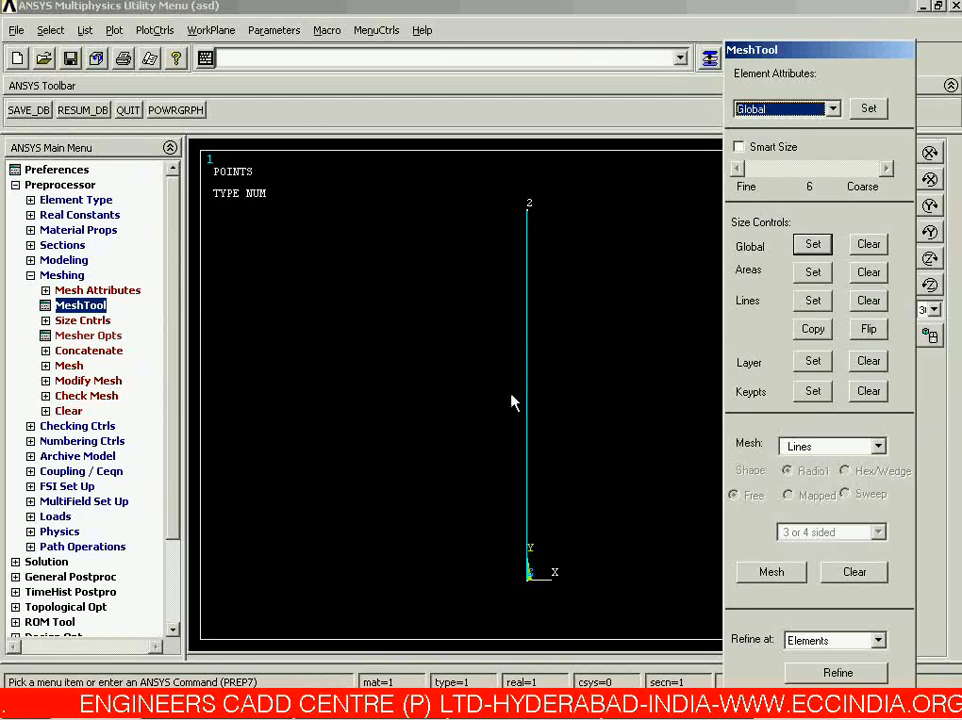
# Mesh the vertical bar line and inspect the resulting elements.
pyautogui.click(746, 578)
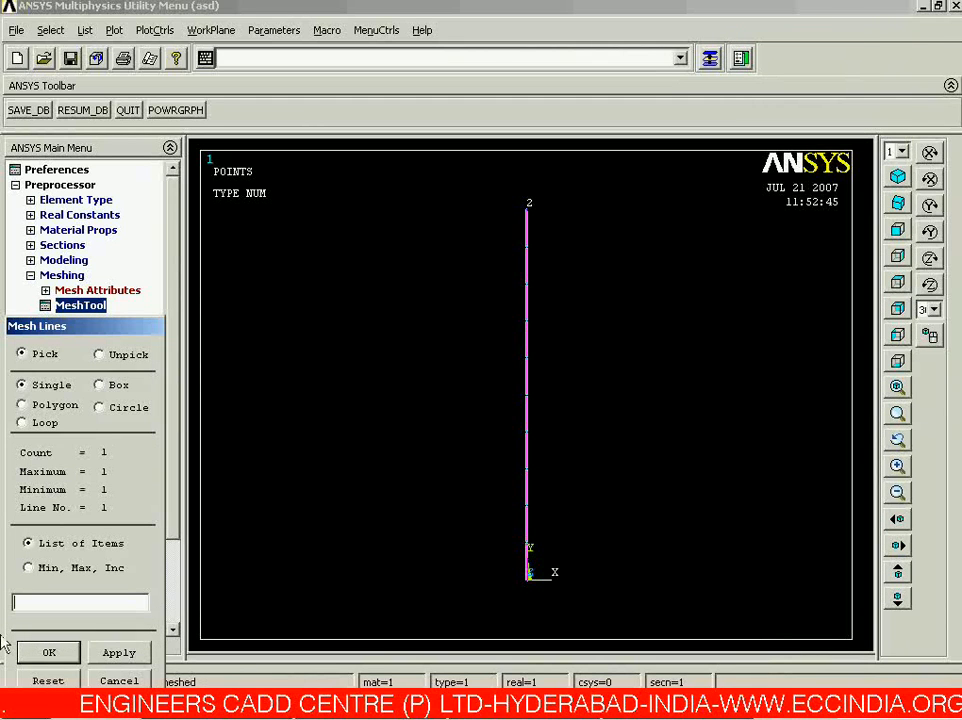
pyautogui.click(50, 653)
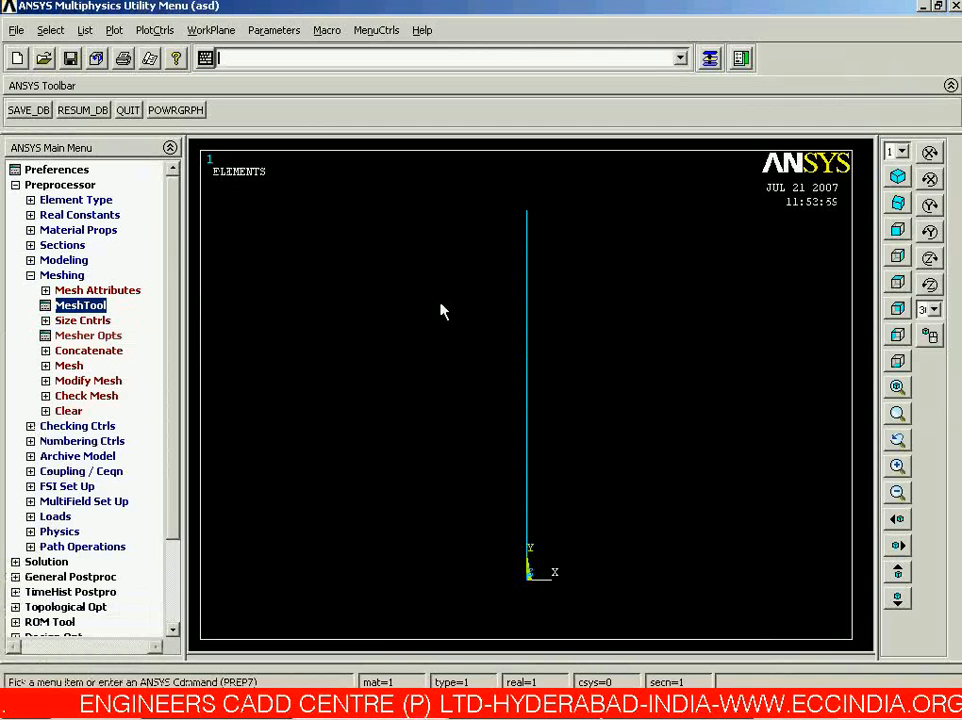
pyautogui.moveTo(495, 191); pyautogui.dragTo(582, 366, button='right')
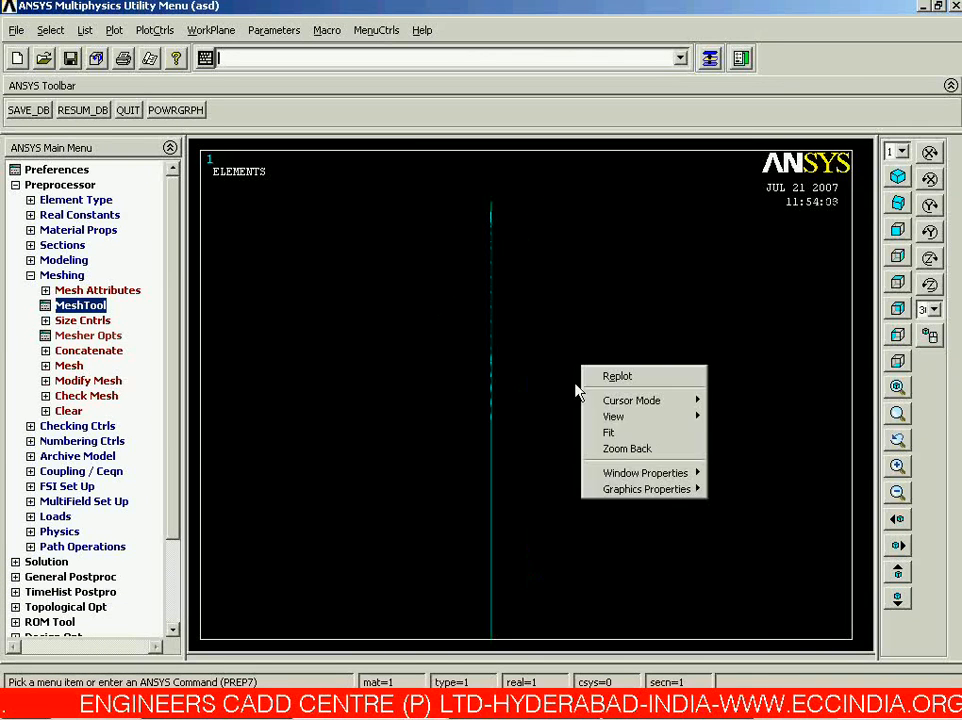
pyautogui.click(620, 450)
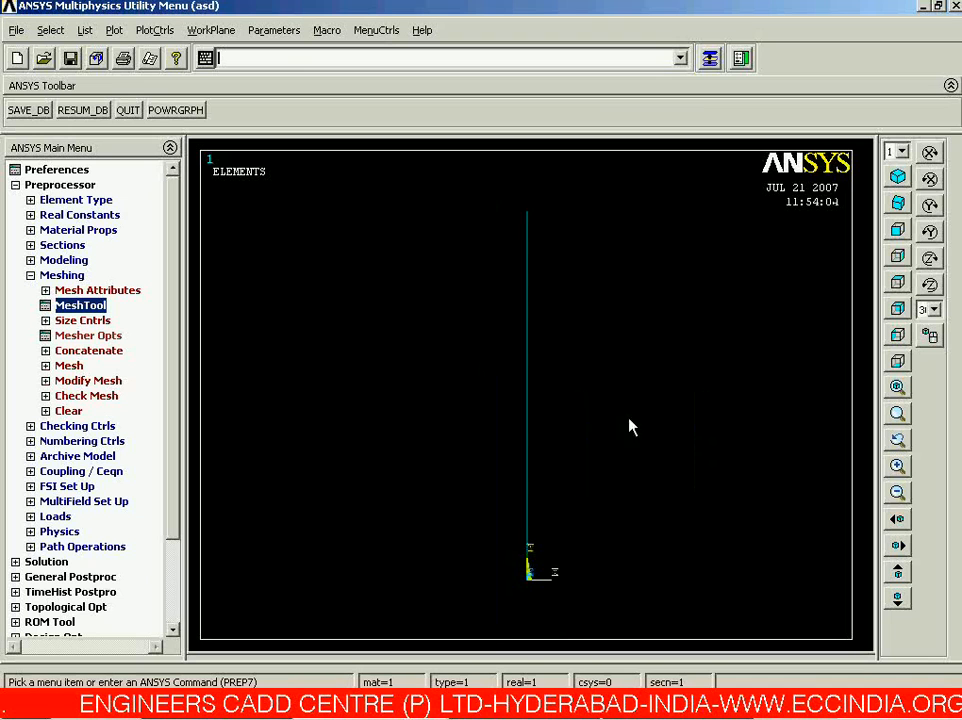
# Turn on element numbers in the plot numbering controls, inspect the upper elements and fit the whole bar in view.
pyautogui.click(155, 30)
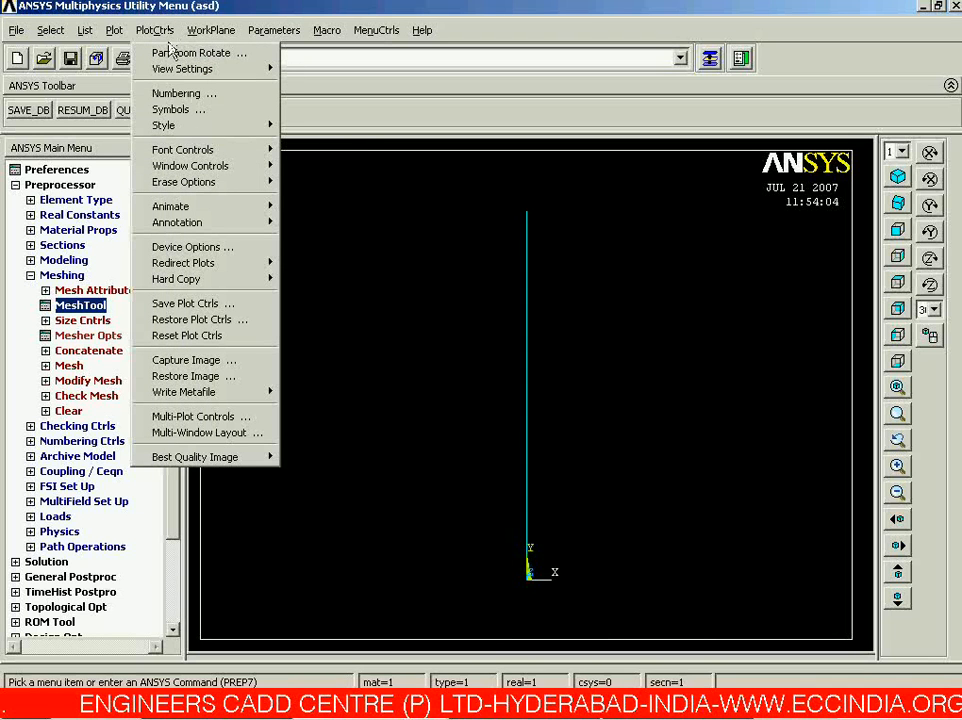
pyautogui.click(190, 94)
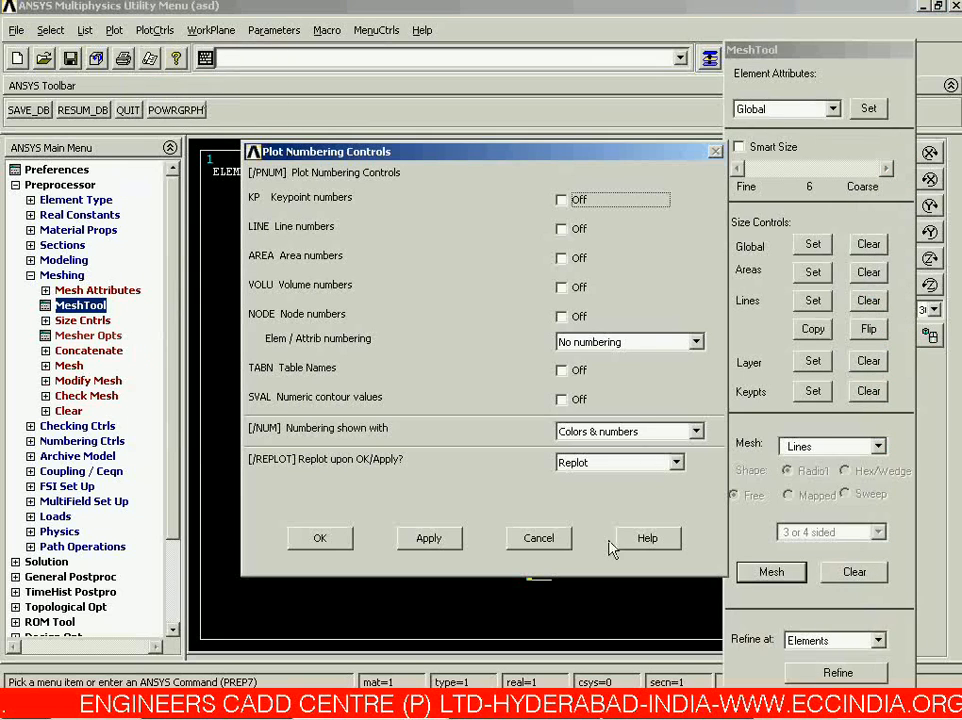
pyautogui.click(630, 345)
pyautogui.click(630, 372)
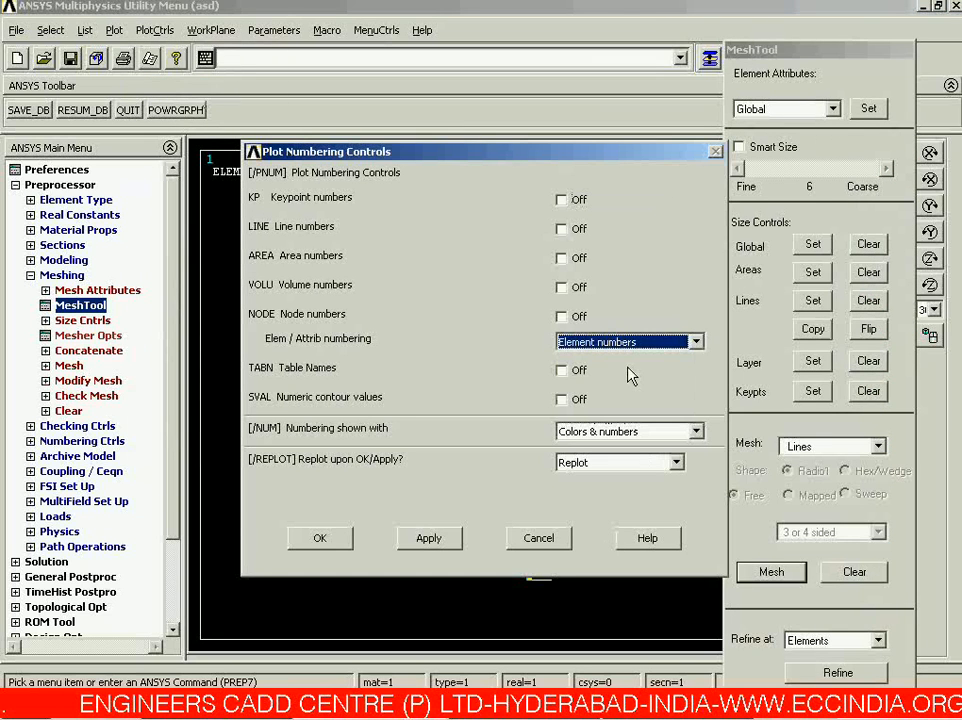
pyautogui.press('Return')
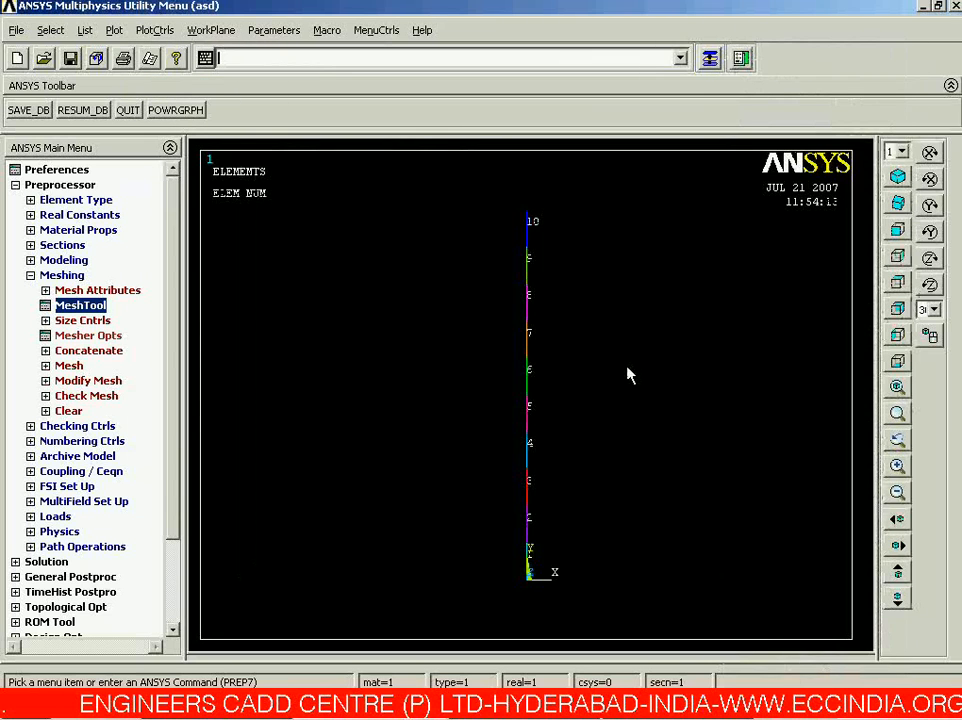
pyautogui.click(502, 205)
pyautogui.click(575, 355)
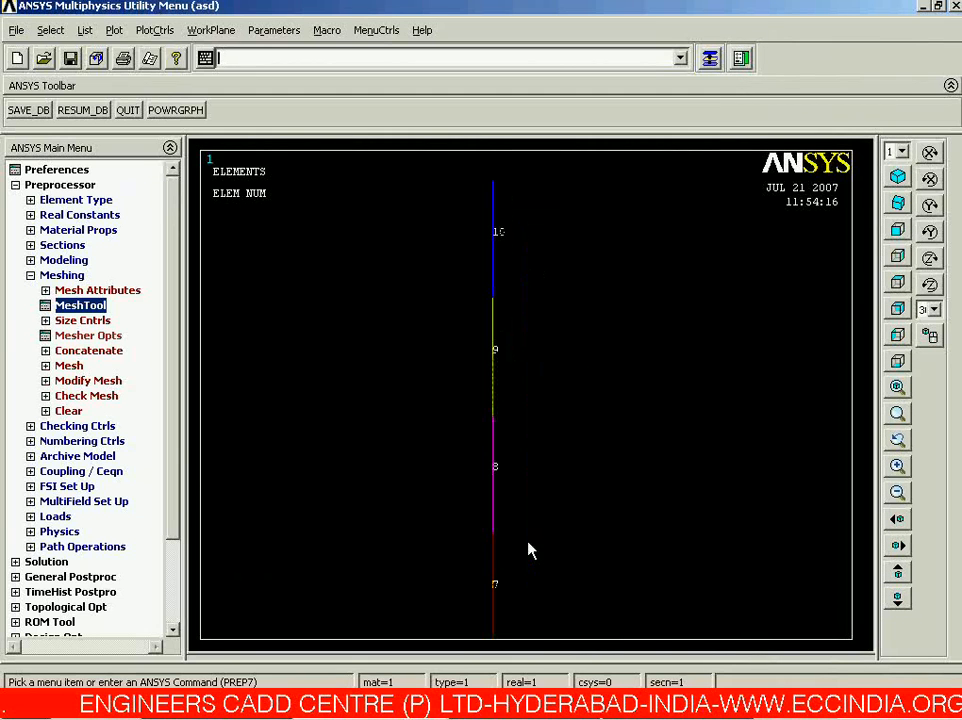
pyautogui.click(897, 387)
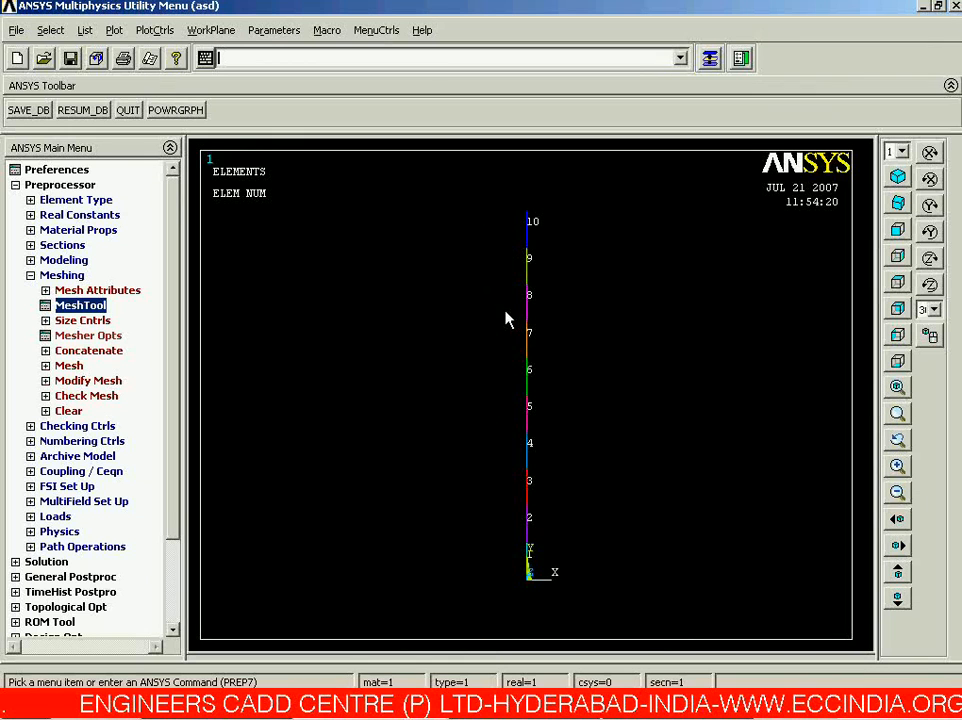
# Define a new analysis of type Static for the solution.
pyautogui.click(78, 281)
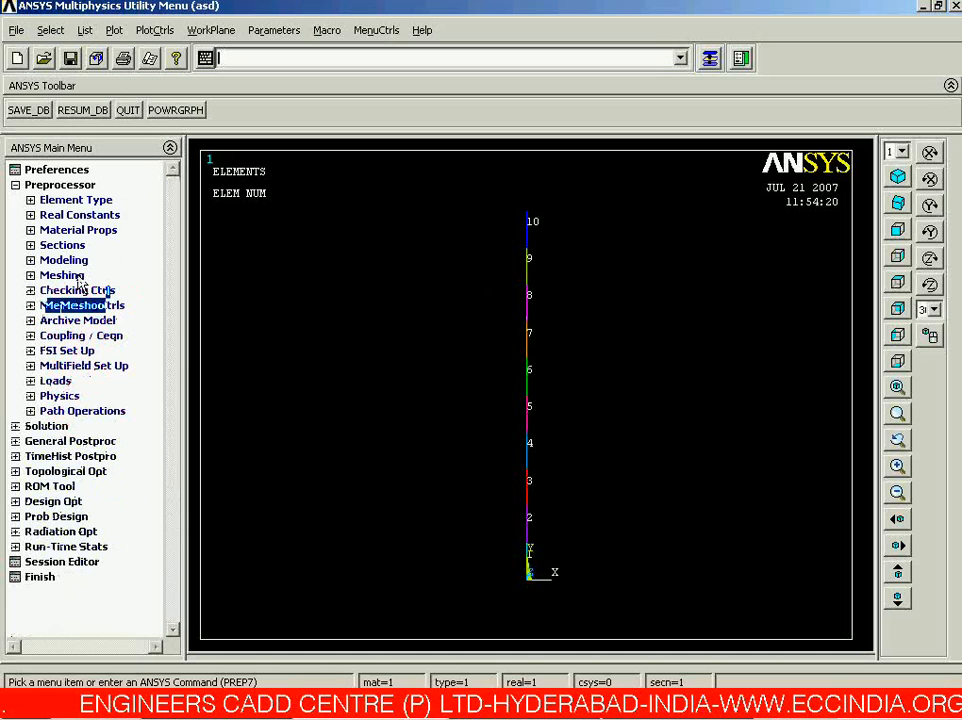
pyautogui.click(45, 426)
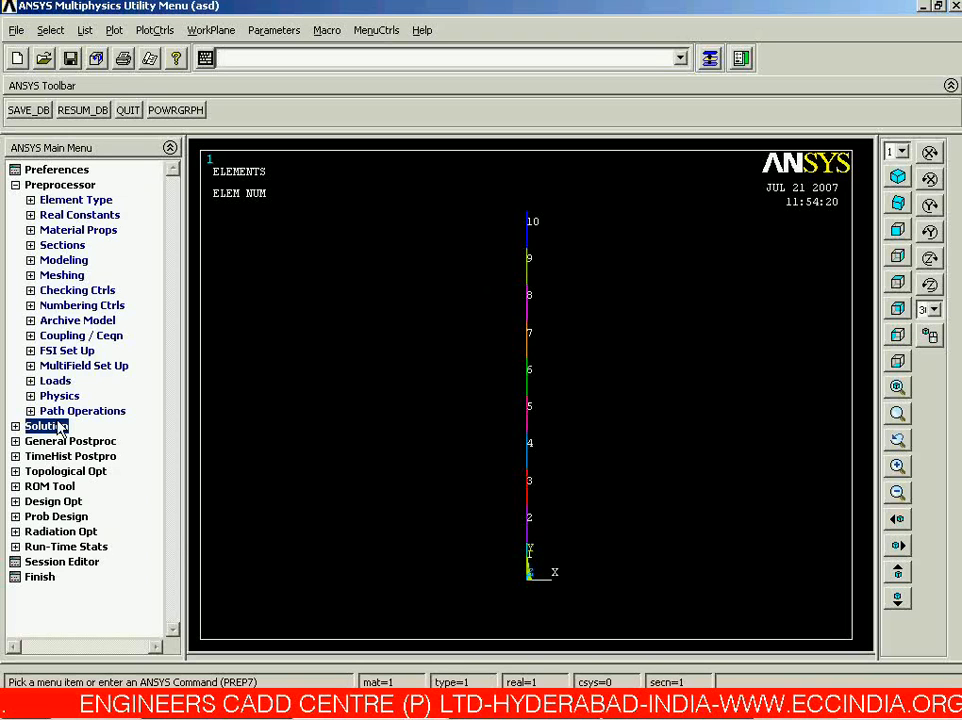
pyautogui.click(58, 421)
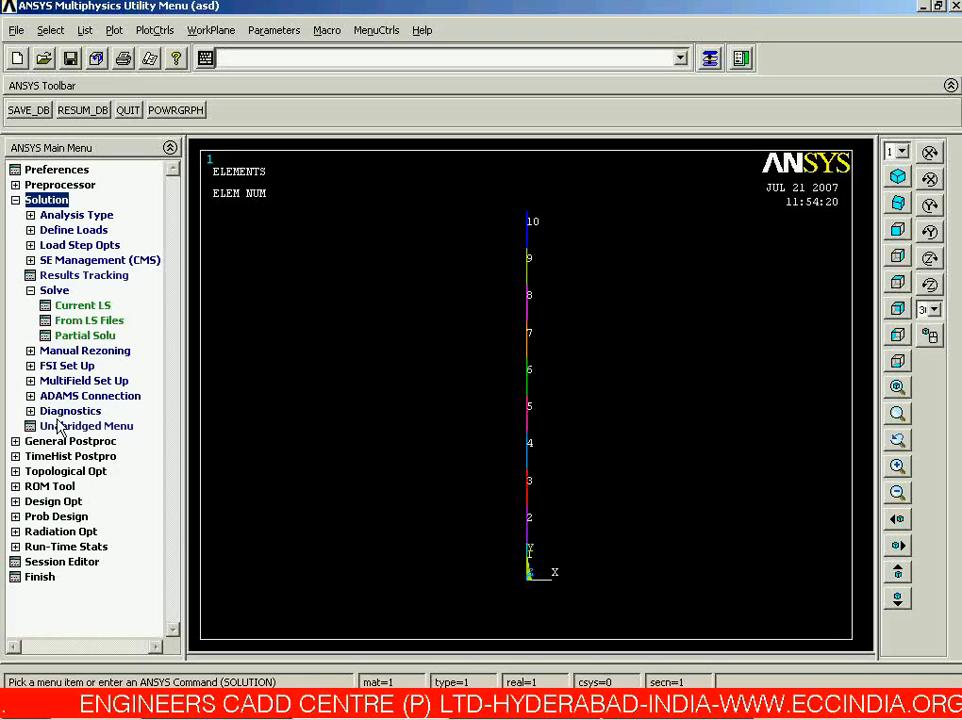
pyautogui.click(56, 290)
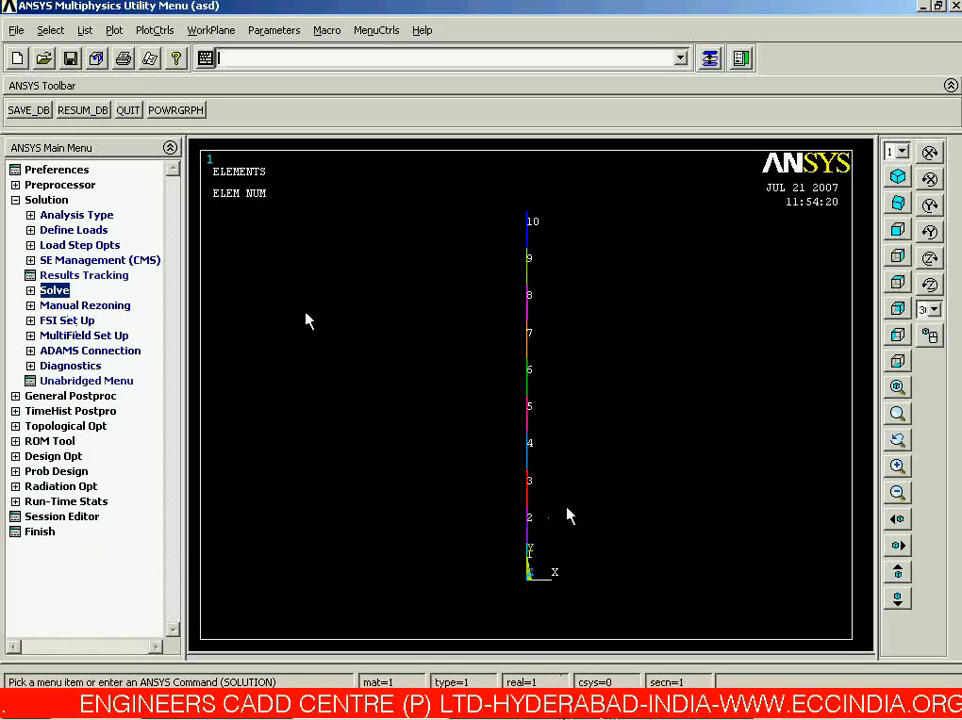
pyautogui.click(108, 217)
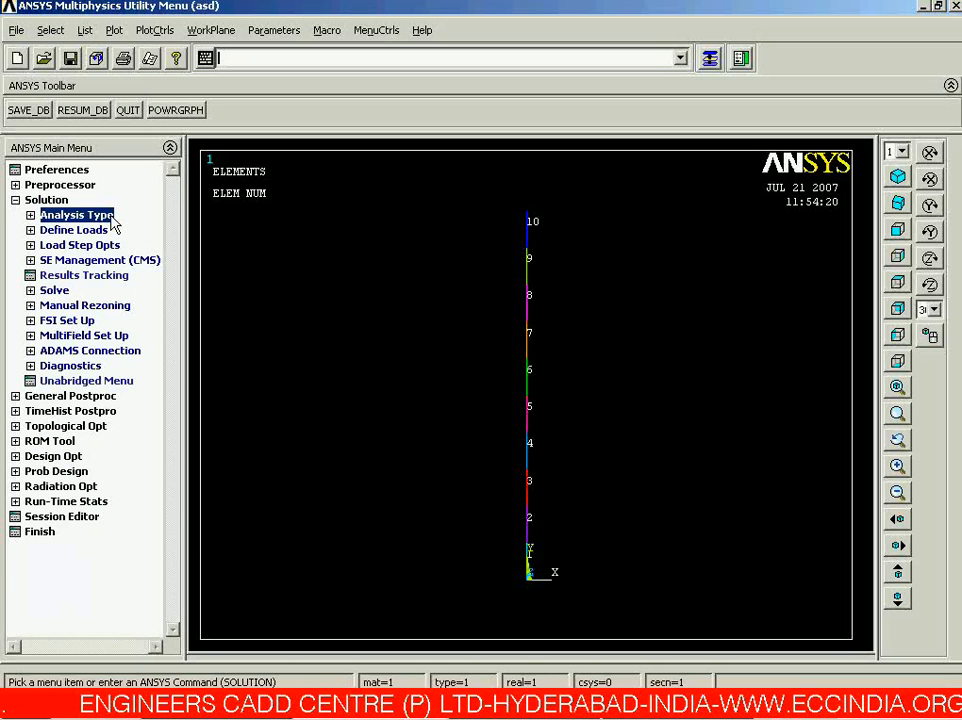
pyautogui.click(110, 217)
pyautogui.click(112, 231)
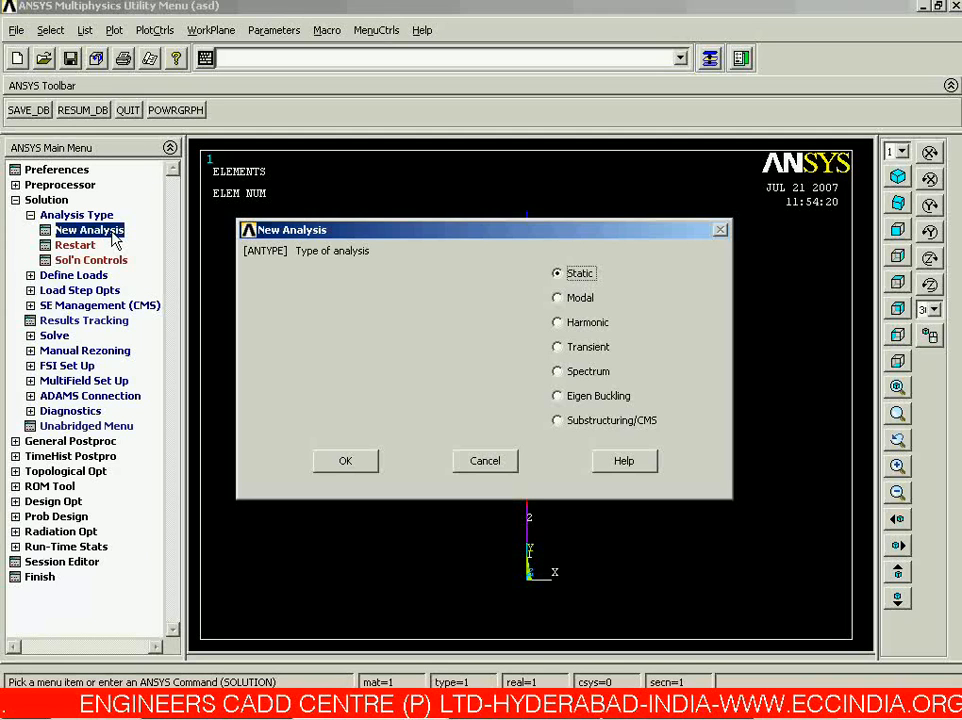
pyautogui.press('Return')
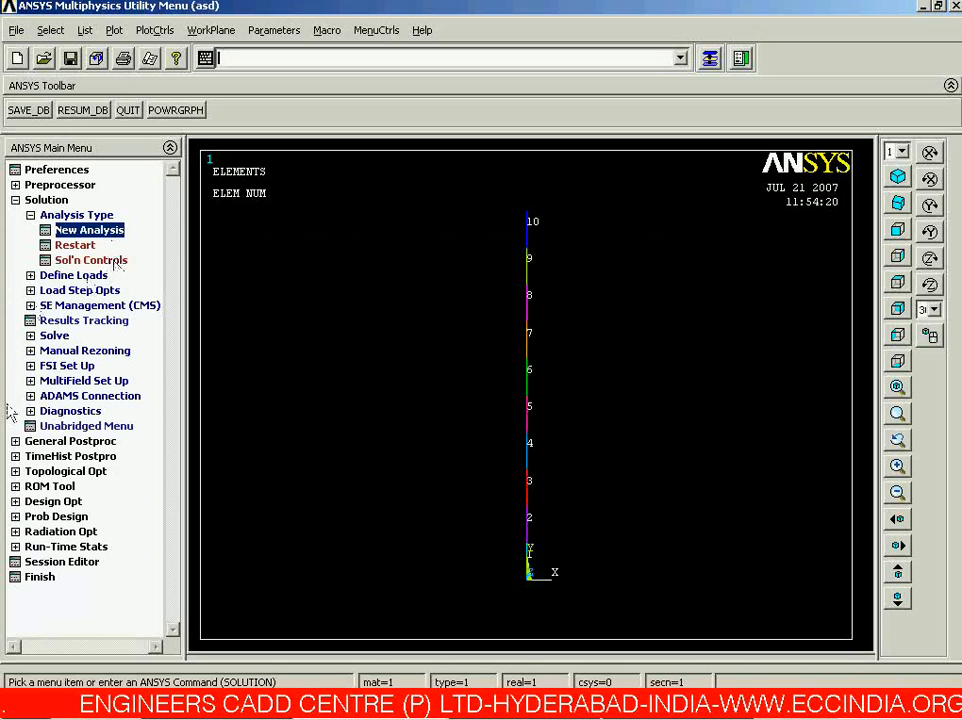
# Show the unabridged solution options and set stress stiffness or prestress to Prestress ON in the static analysis options.
pyautogui.moveTo(40, 431); pyautogui.dragTo(114, 396)
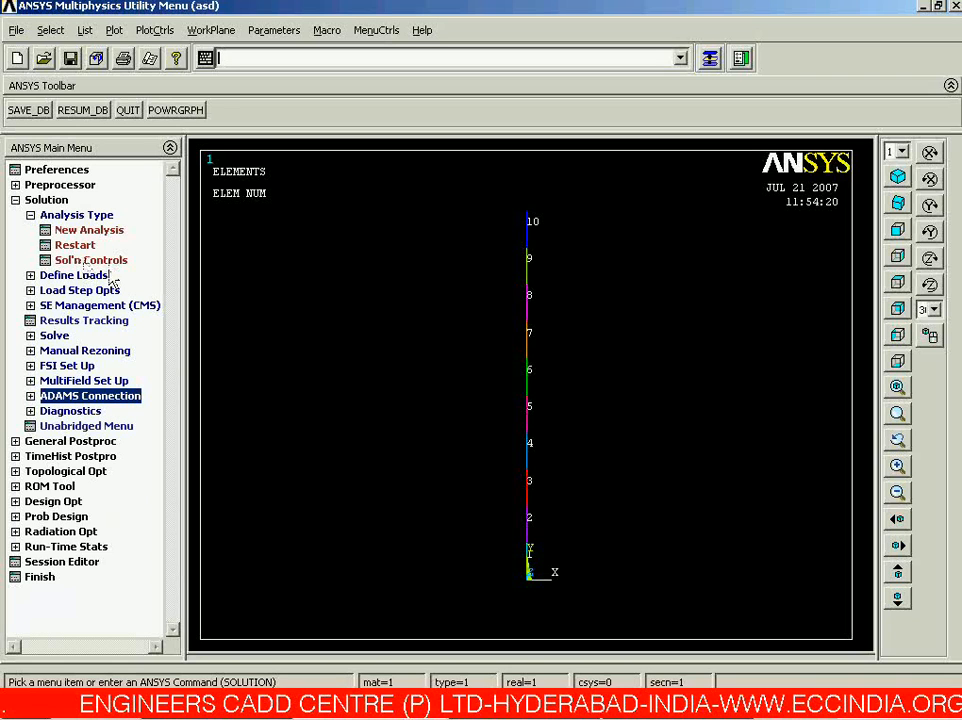
pyautogui.click(82, 426)
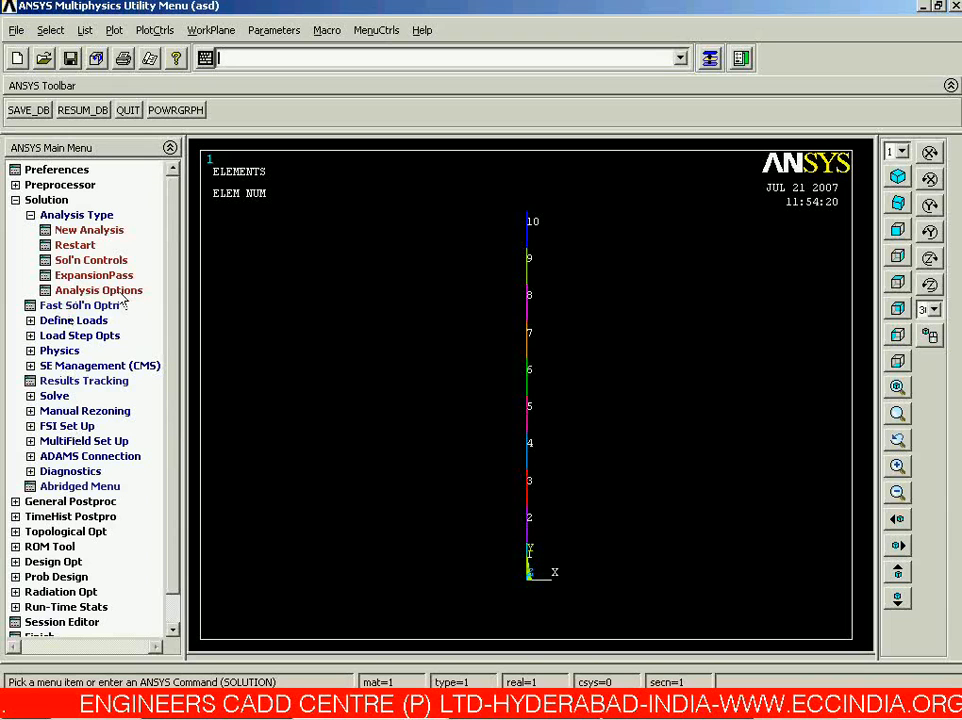
pyautogui.click(110, 291)
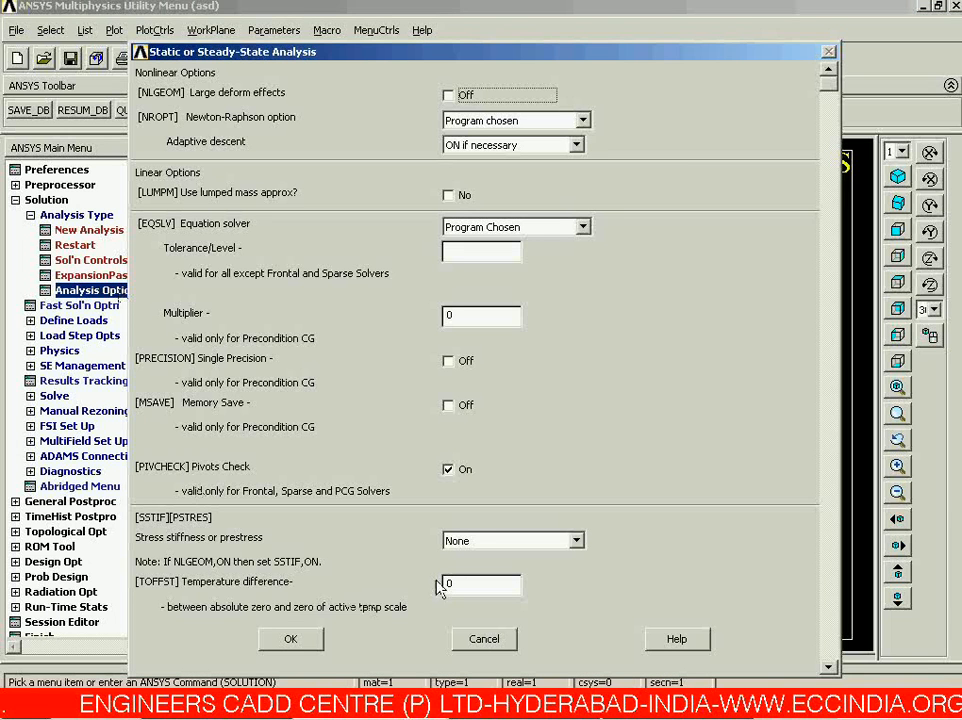
pyautogui.click(460, 541)
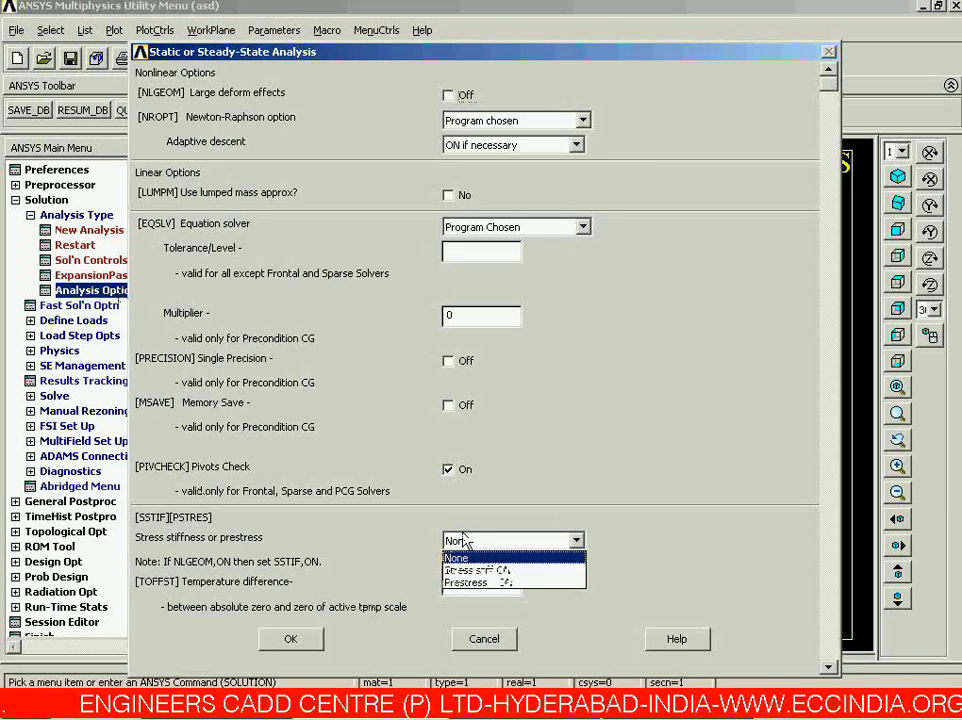
pyautogui.click(487, 583)
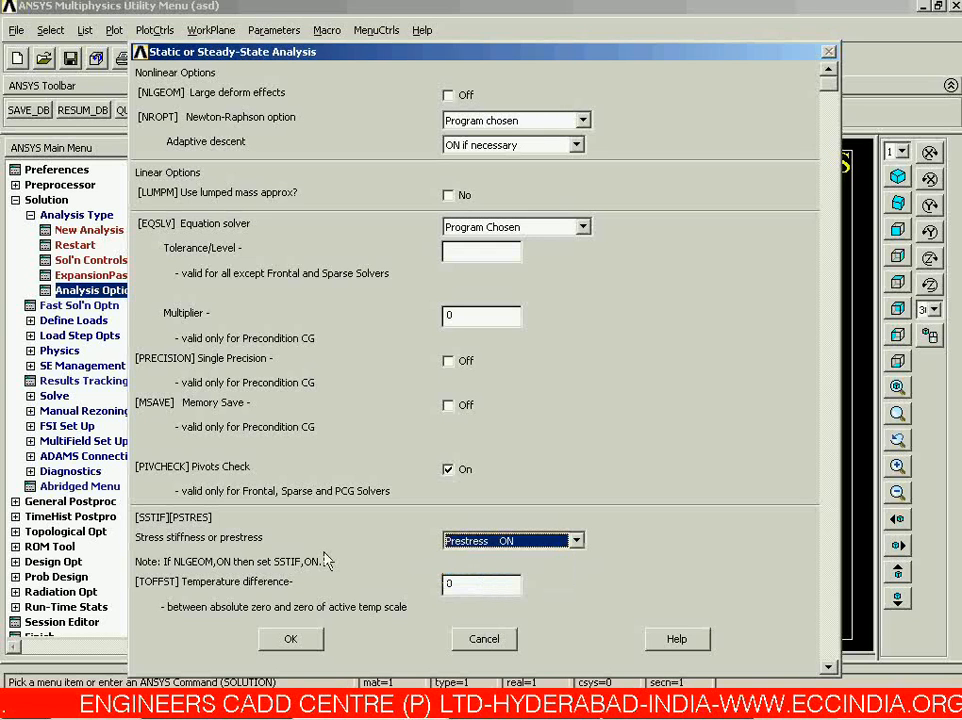
pyautogui.click(281, 637)
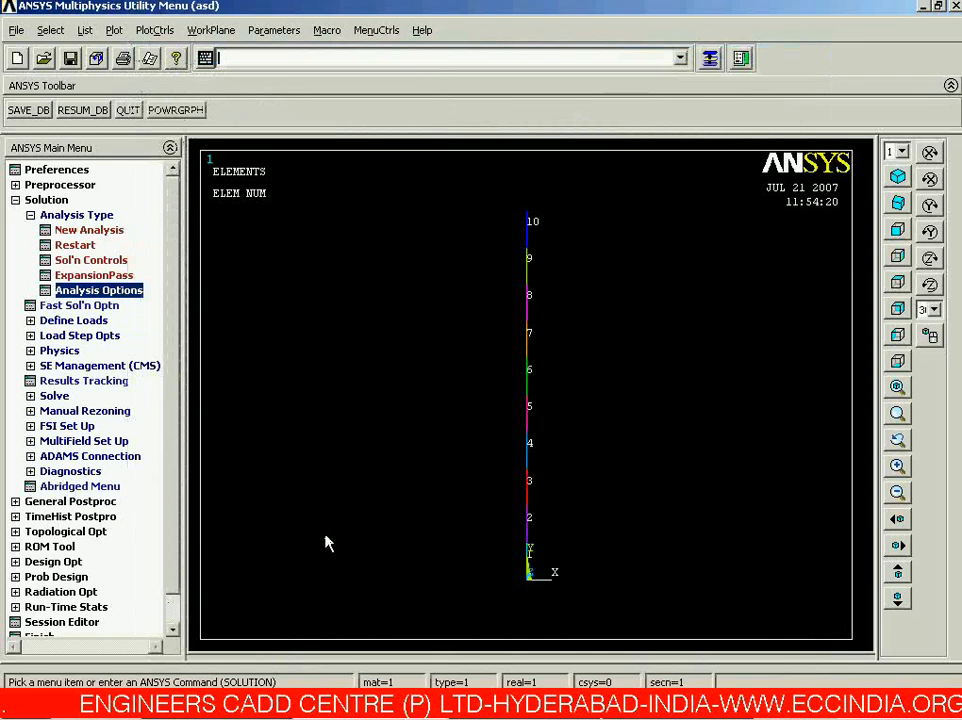
# Apply a displacement constraint on All DOF at the bottom node of the vertical bar.
pyautogui.click(87, 322)
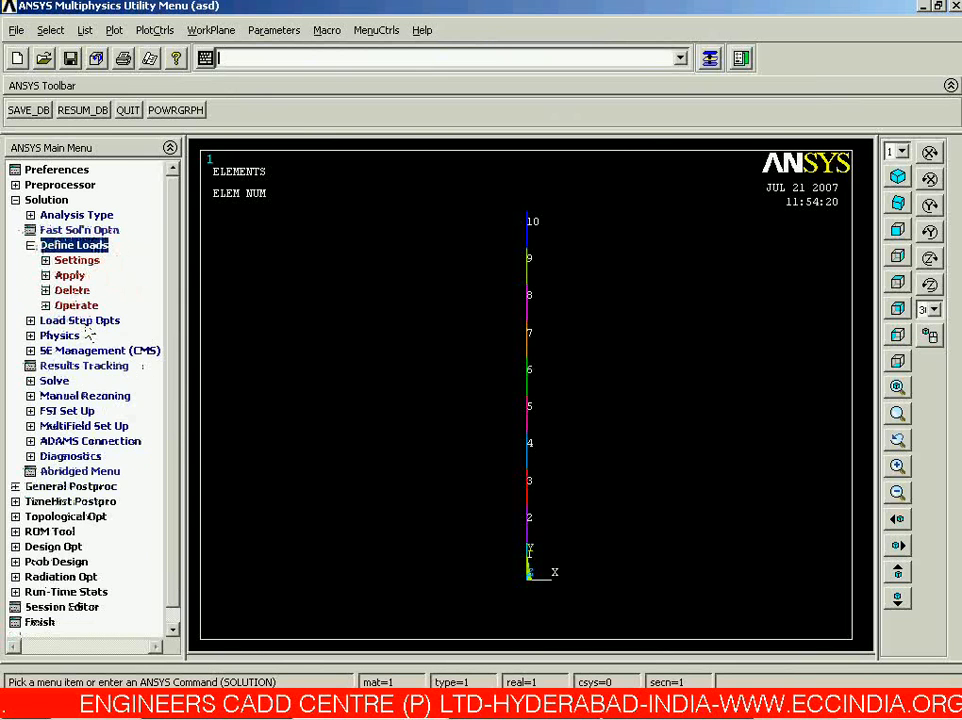
pyautogui.click(72, 277)
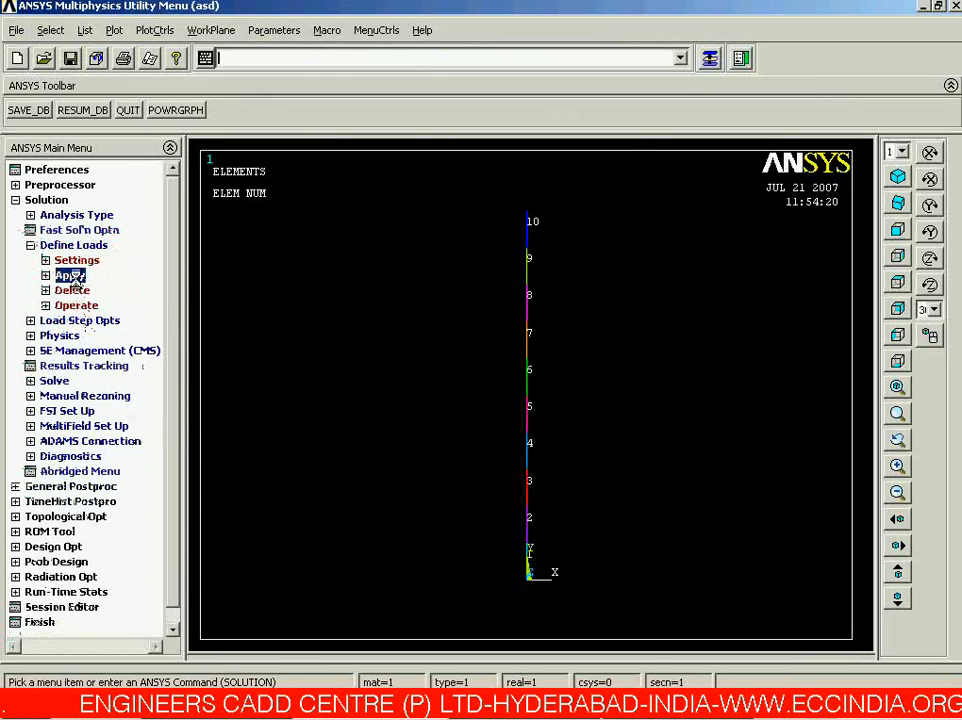
pyautogui.click(84, 290)
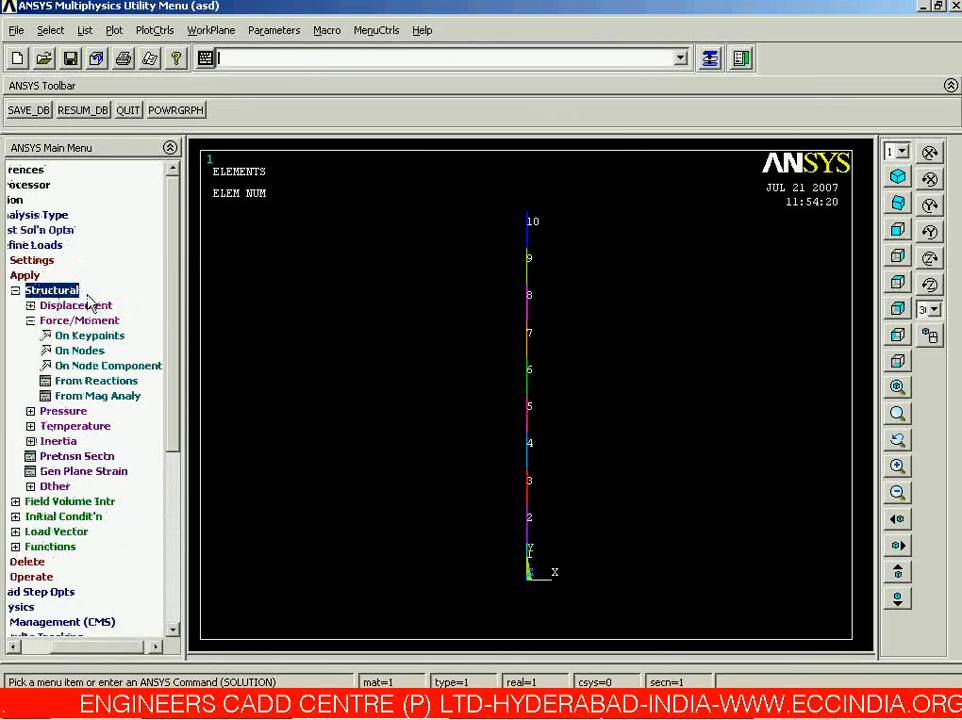
pyautogui.click(86, 307)
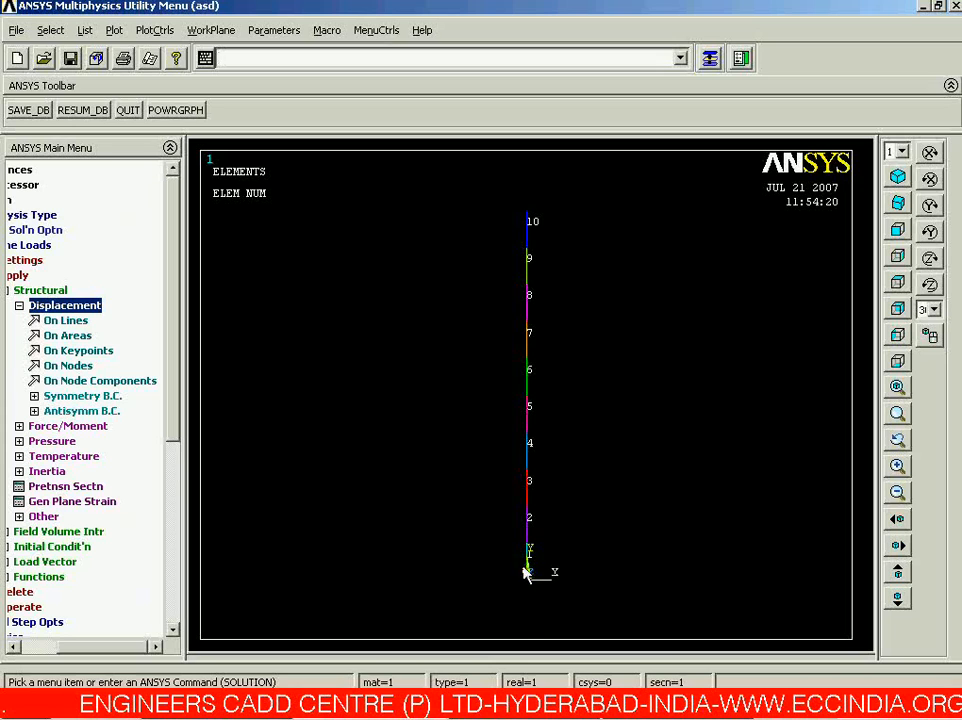
pyautogui.click(70, 365)
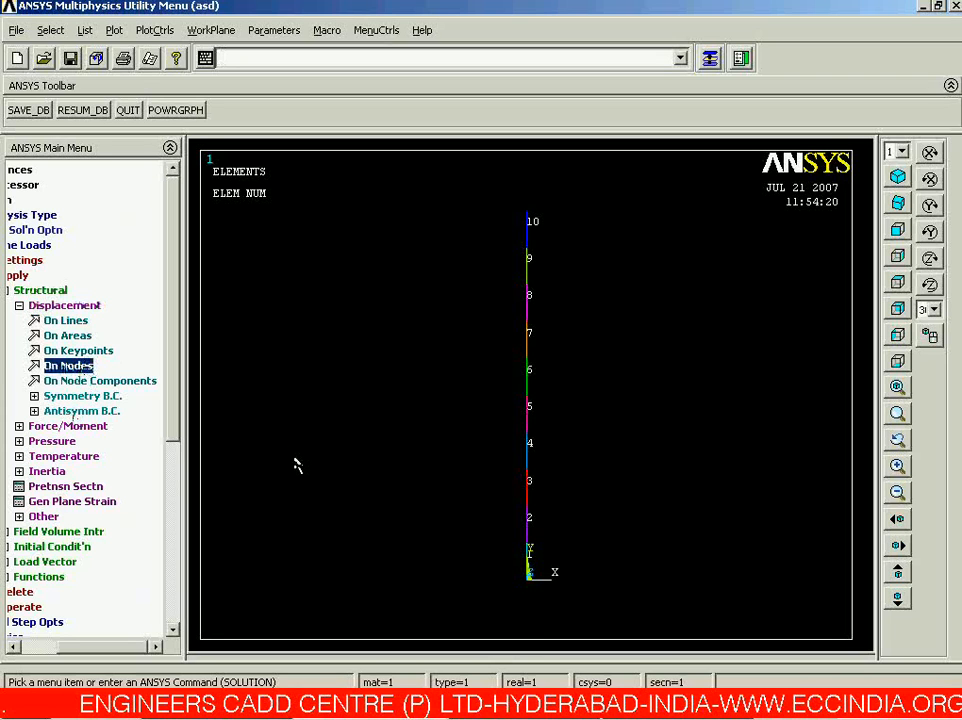
pyautogui.click(58, 368)
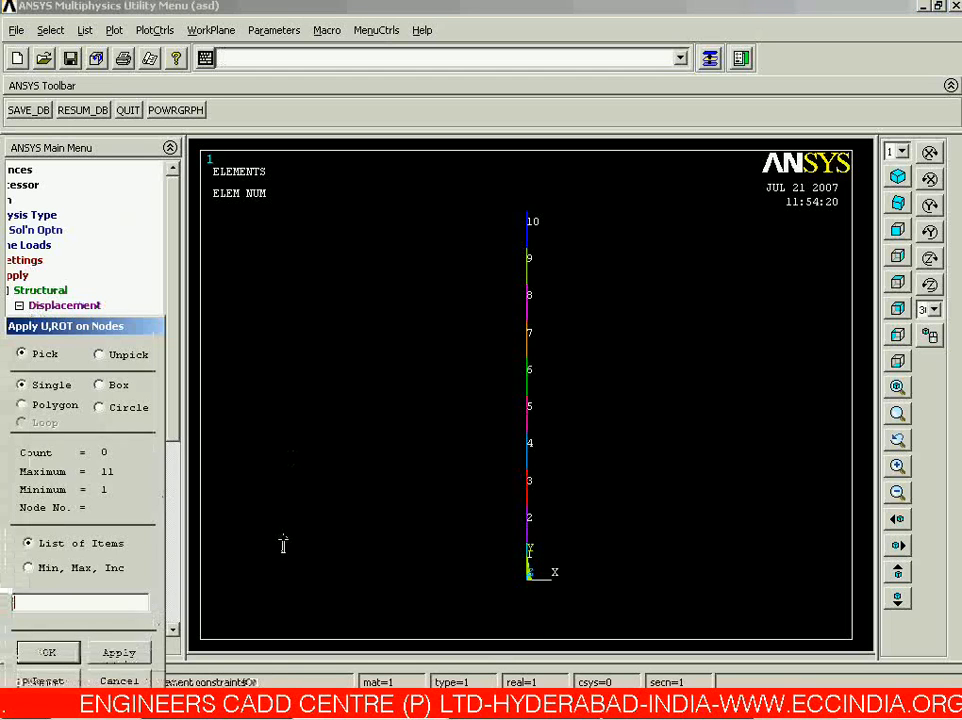
pyautogui.click(490, 614)
pyautogui.middleClick(370, 510)
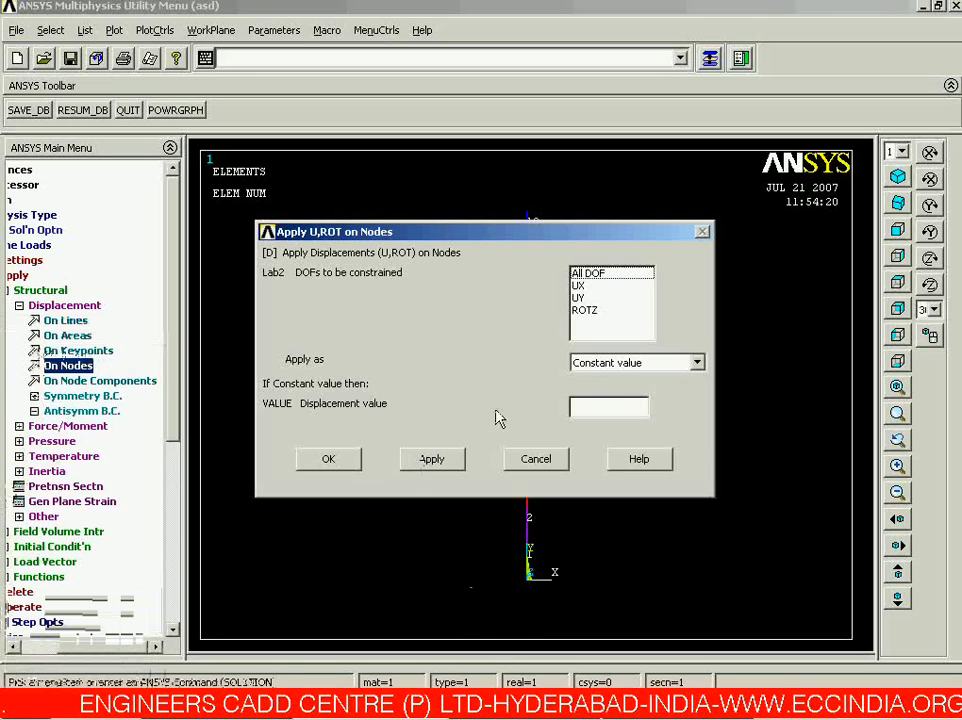
pyautogui.click(606, 276)
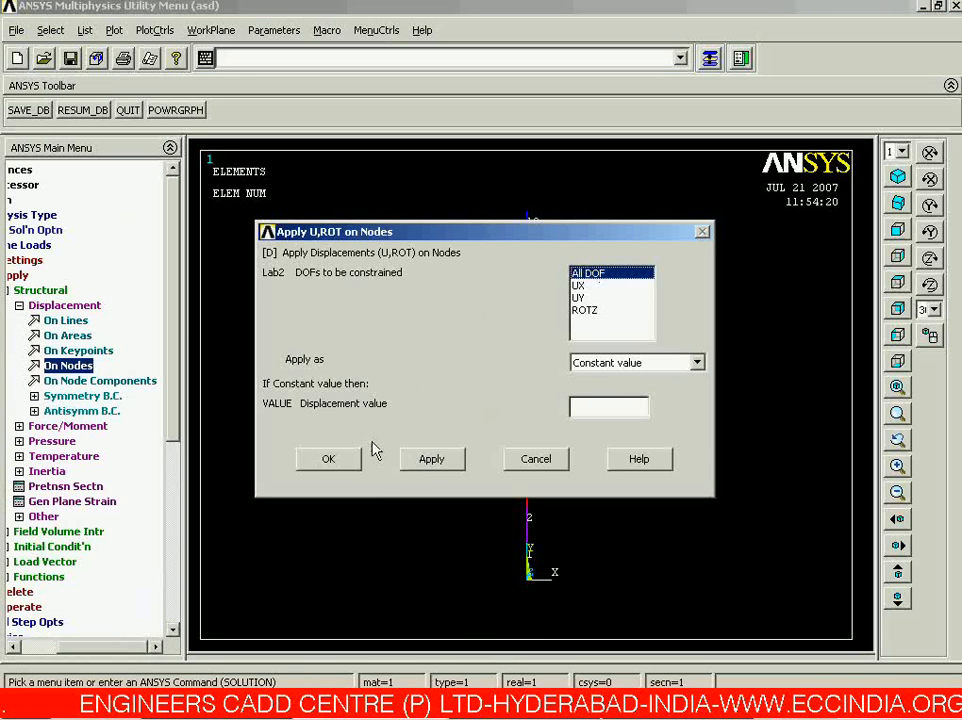
pyautogui.click(342, 464)
pyautogui.rightClick(352, 458)
pyautogui.click(386, 464)
pyautogui.click(19, 305)
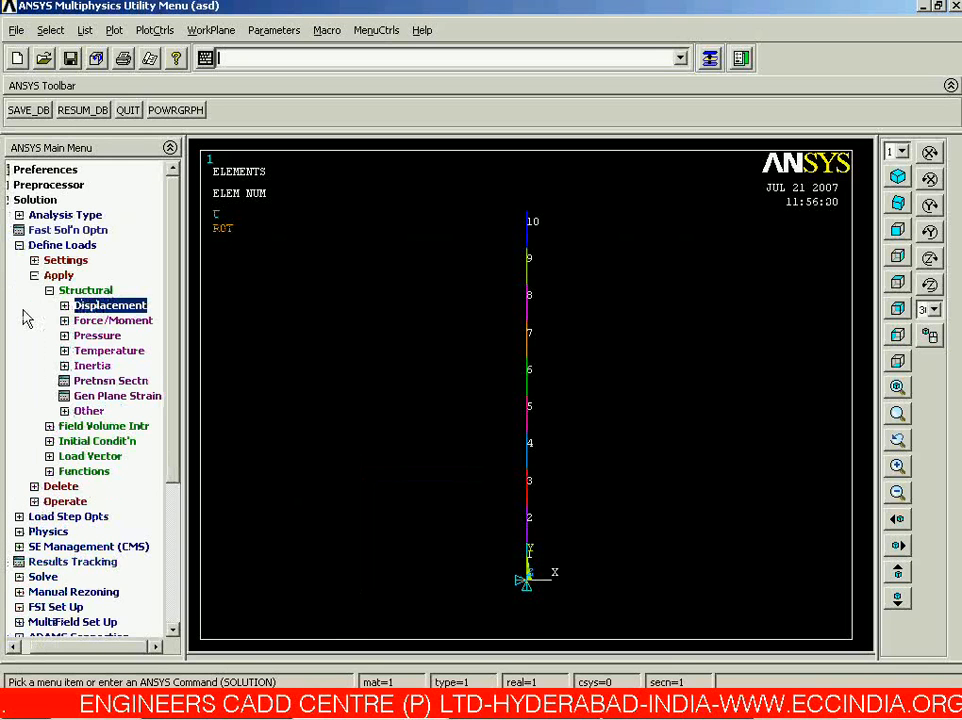
# Apply the downward FY force to the bar's top node, following the loading F = 1 lb in EigenBuckling_modal.bmp.
pyautogui.click(72, 322)
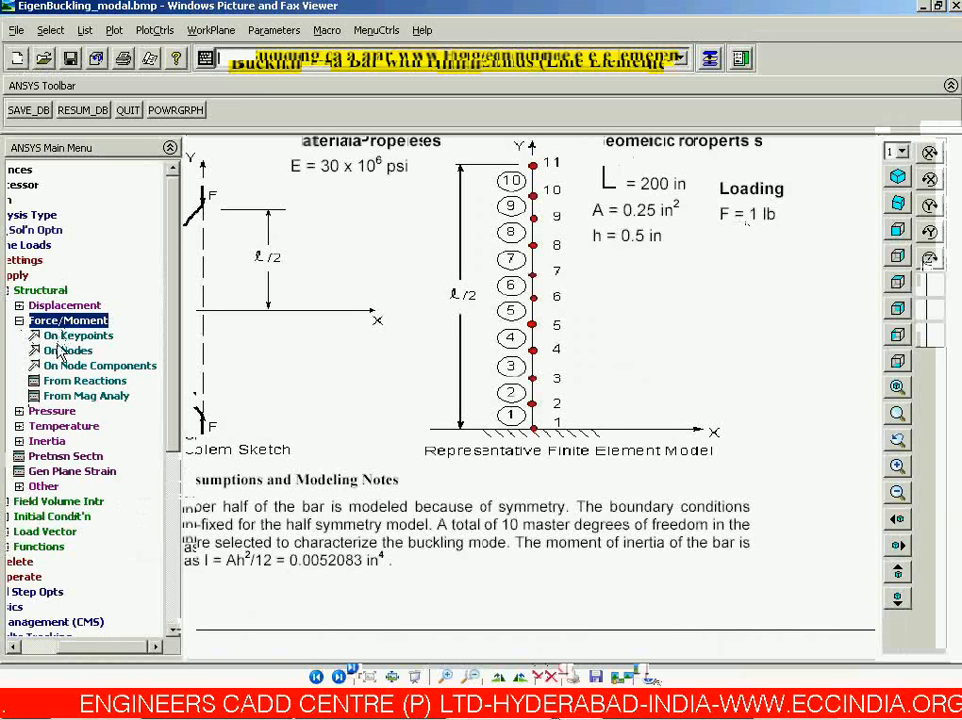
pyautogui.click(60, 350)
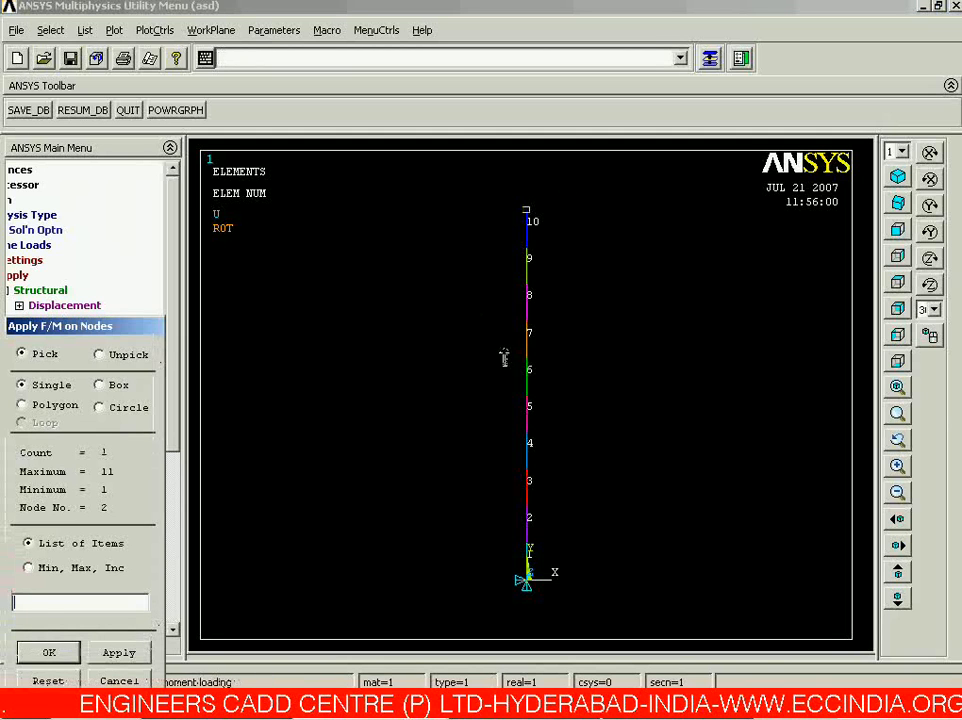
pyautogui.middleClick(376, 380)
pyautogui.press('Down')
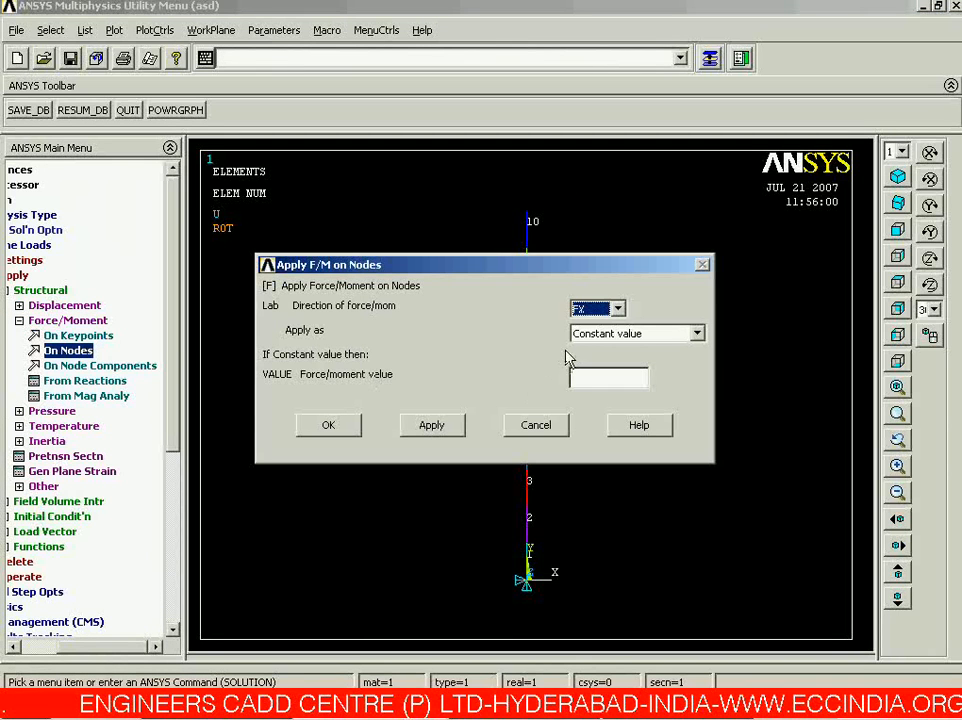
pyautogui.click(575, 374)
pyautogui.click(356, 434)
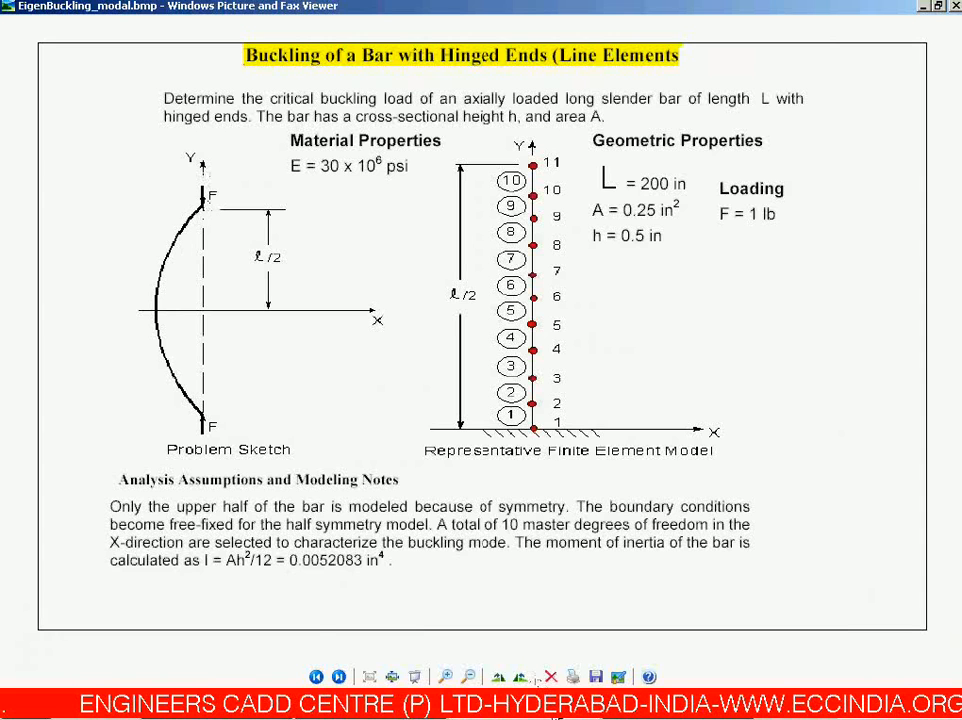
pyautogui.click(553, 717)
pyautogui.click(64, 320)
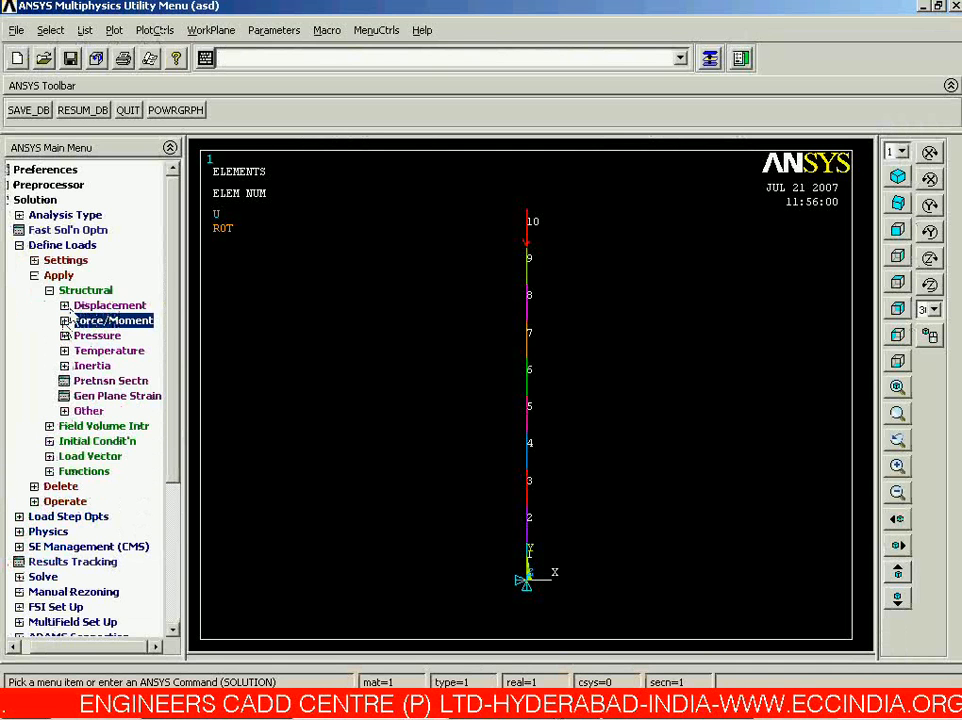
pyautogui.click(78, 289)
pyautogui.click(71, 275)
pyautogui.click(76, 246)
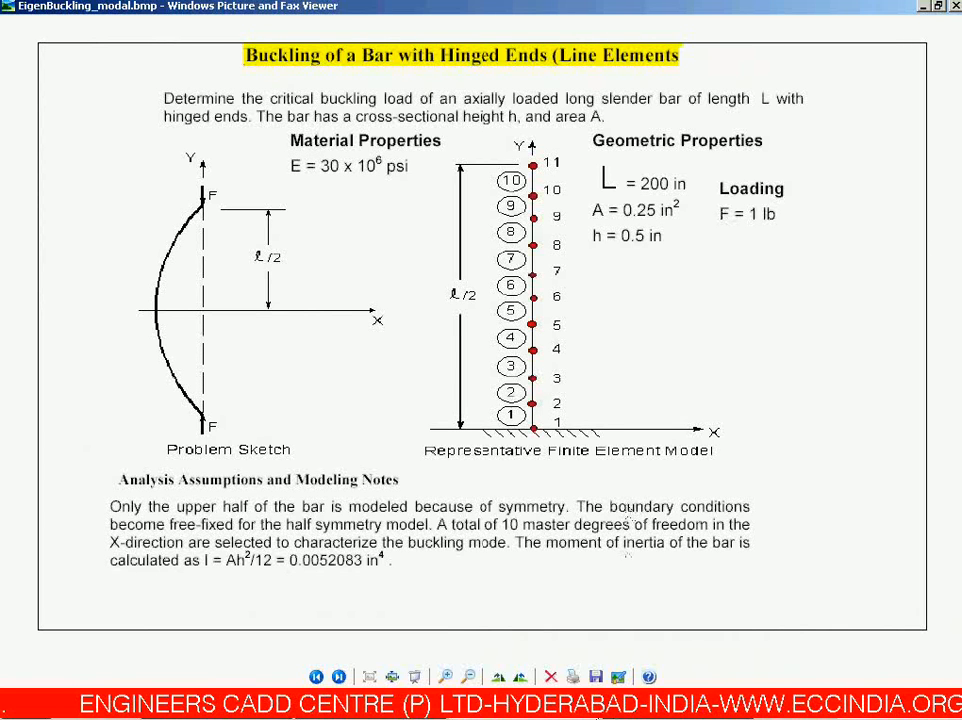
# Return to ANSYS, solve the current load step of the static analysis and replot the elements.
pyautogui.hotkey('alt', 'Tab')
pyautogui.click(42, 322)
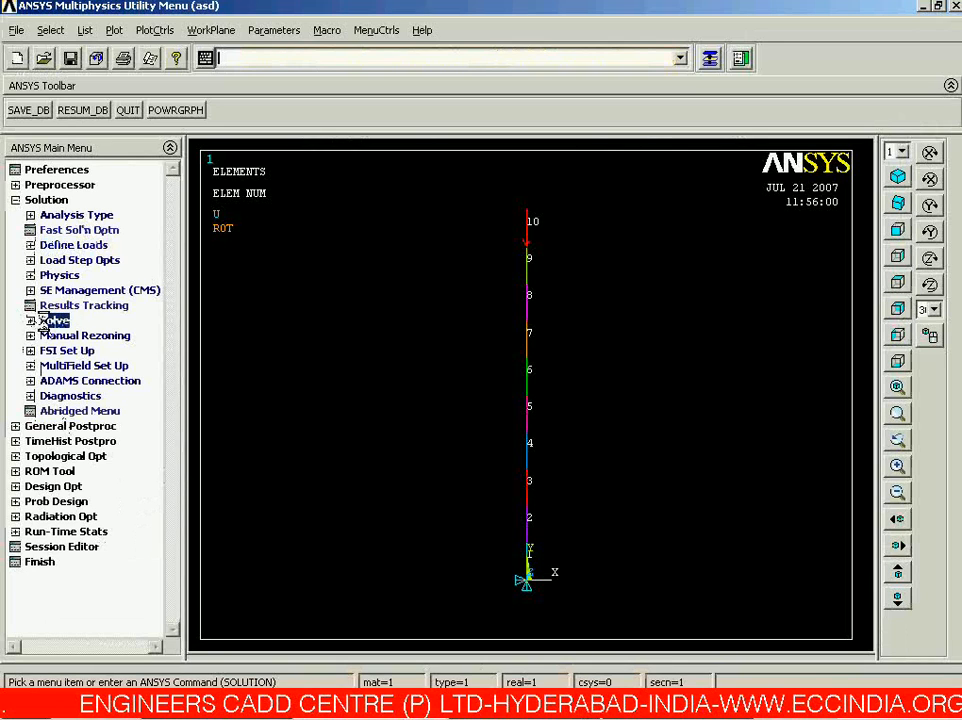
pyautogui.click(60, 336)
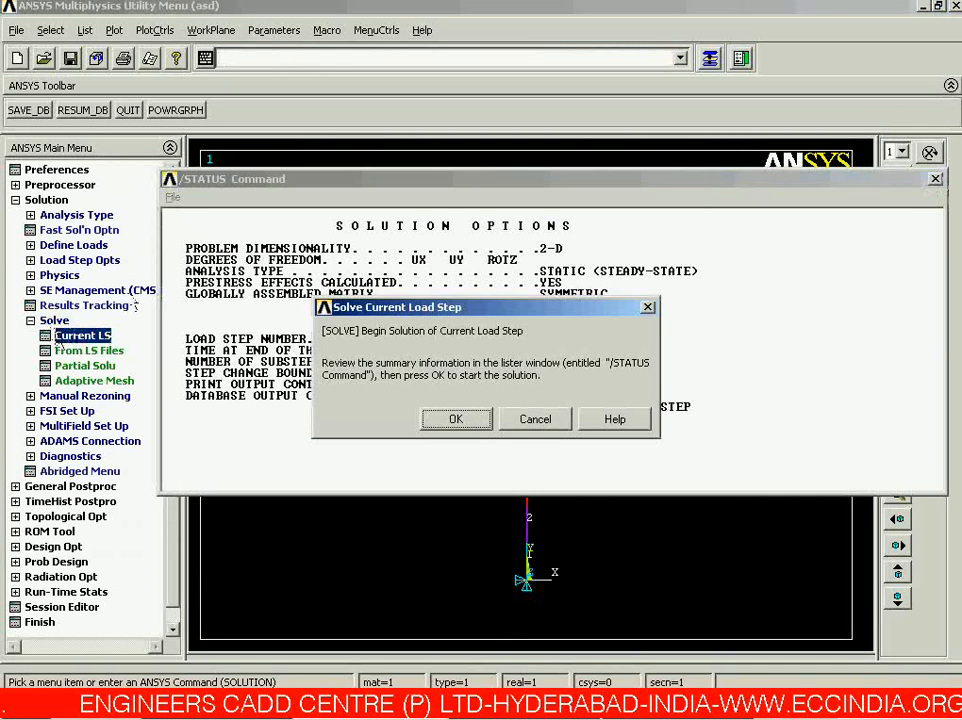
pyautogui.click(169, 179)
pyautogui.click(196, 297)
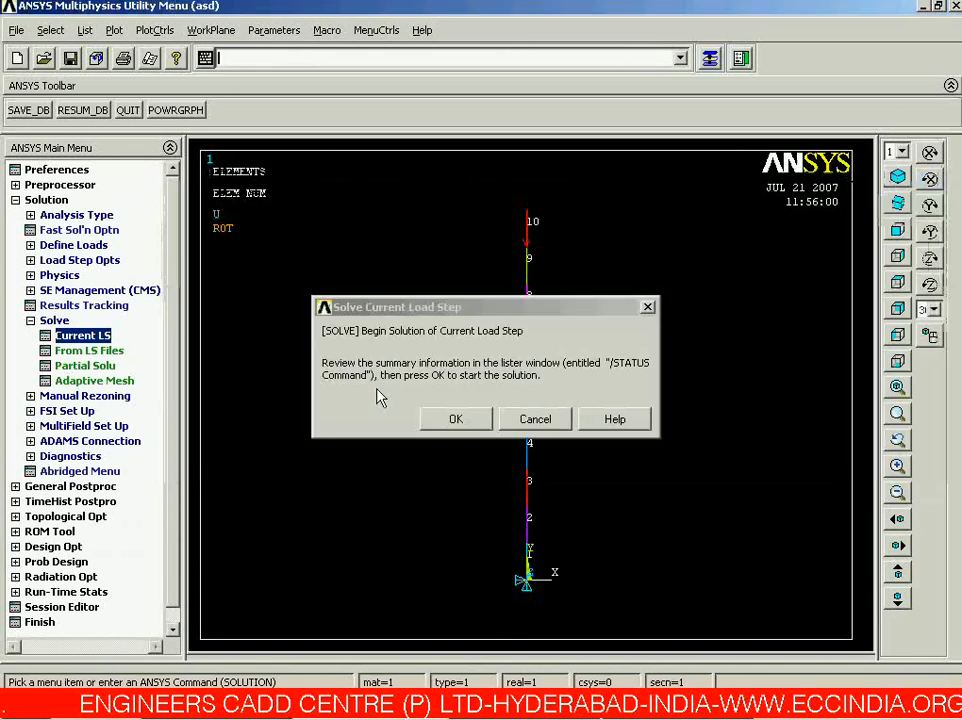
pyautogui.click(455, 419)
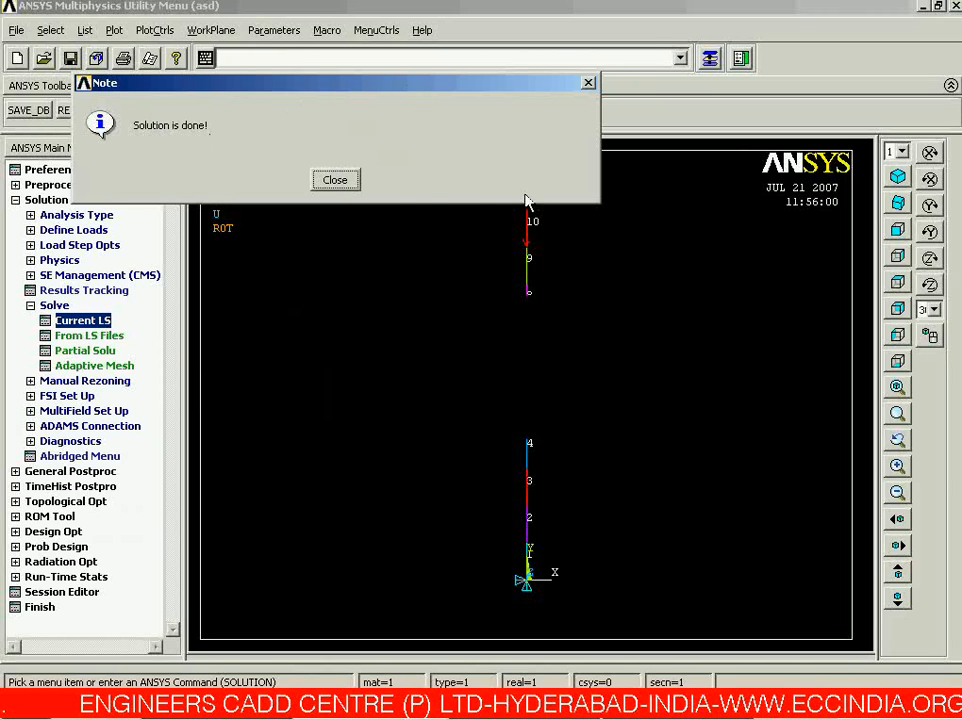
pyautogui.click(336, 180)
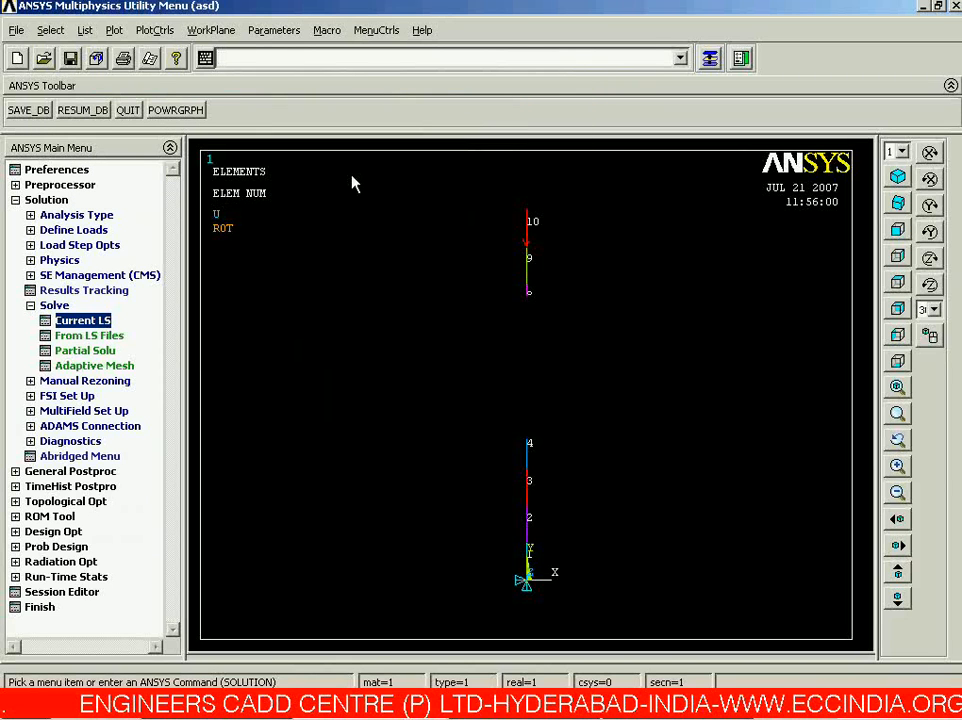
pyautogui.rightClick(352, 182)
pyautogui.click(378, 181)
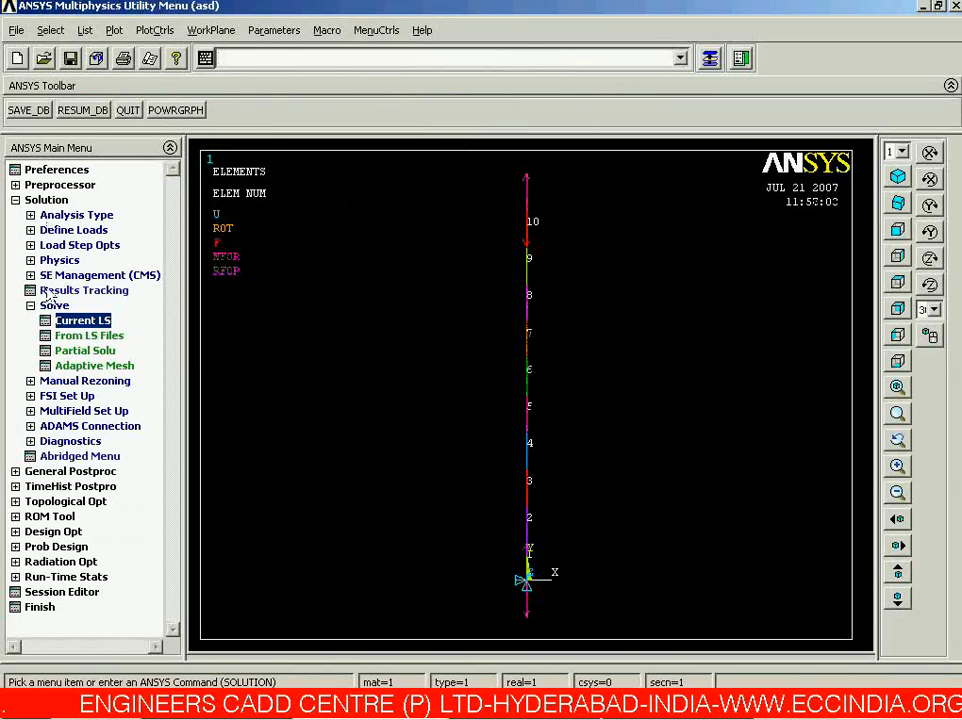
pyautogui.click(48, 304)
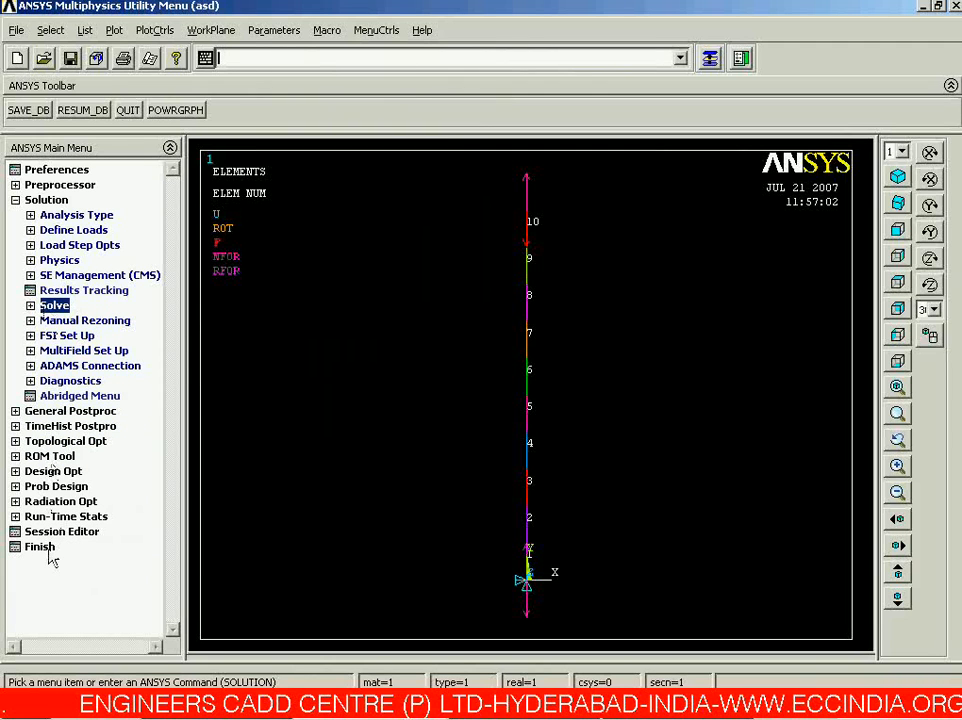